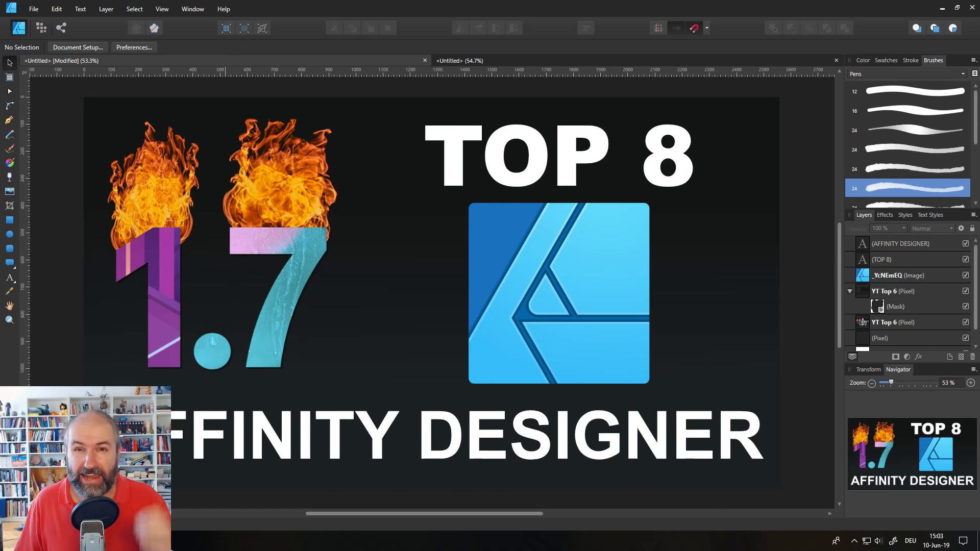
- Show the Isometric studio in the blank document and set up a compatible isometric grid for it
left_click(473, 62)
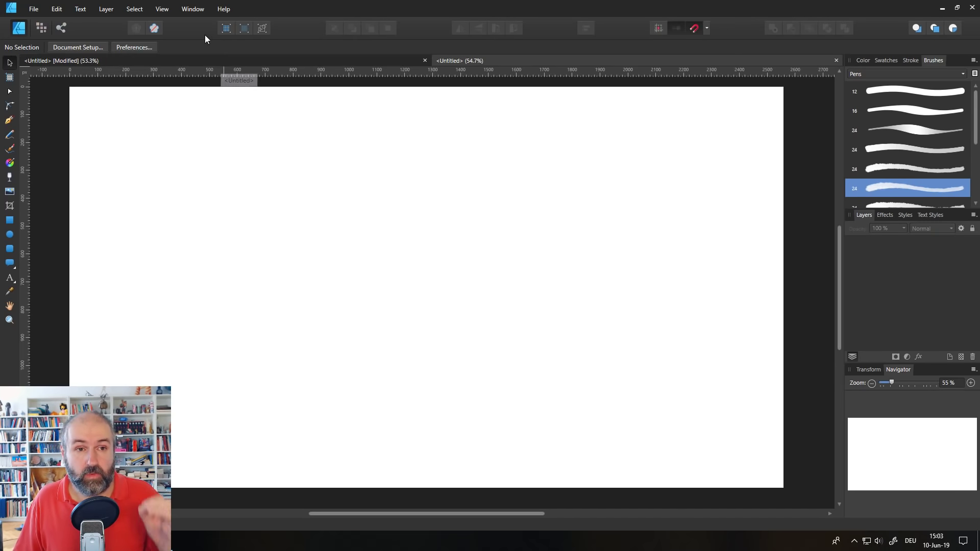
left_click(163, 9)
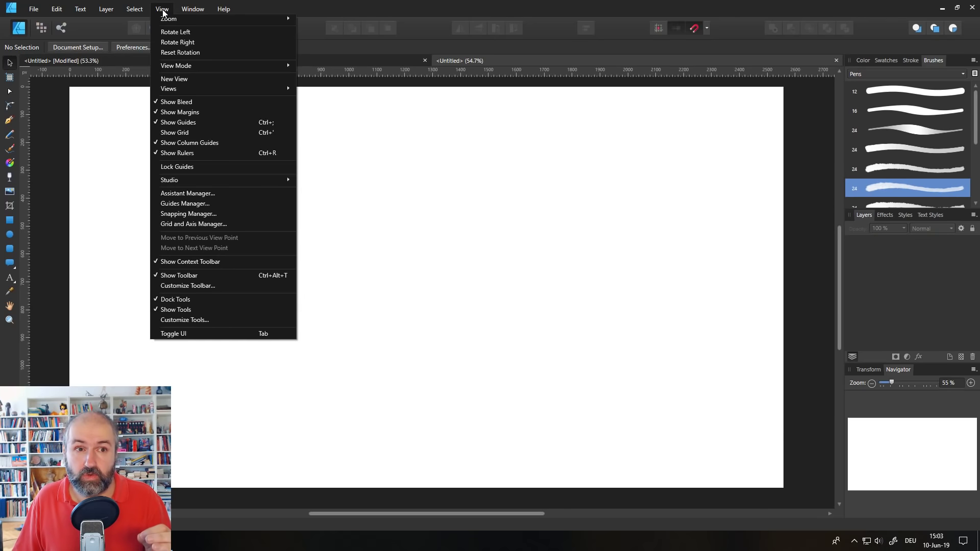
mouse_move(187, 182)
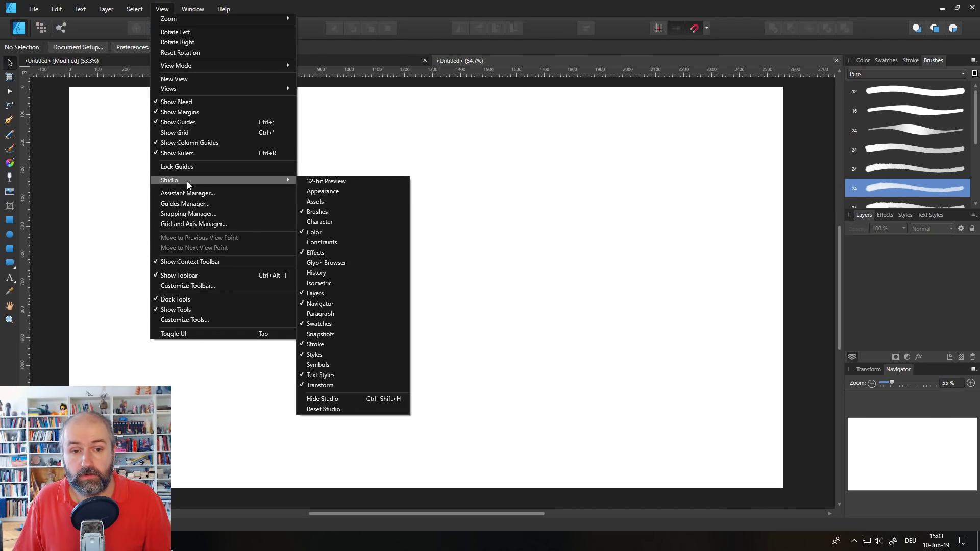
left_click(342, 284)
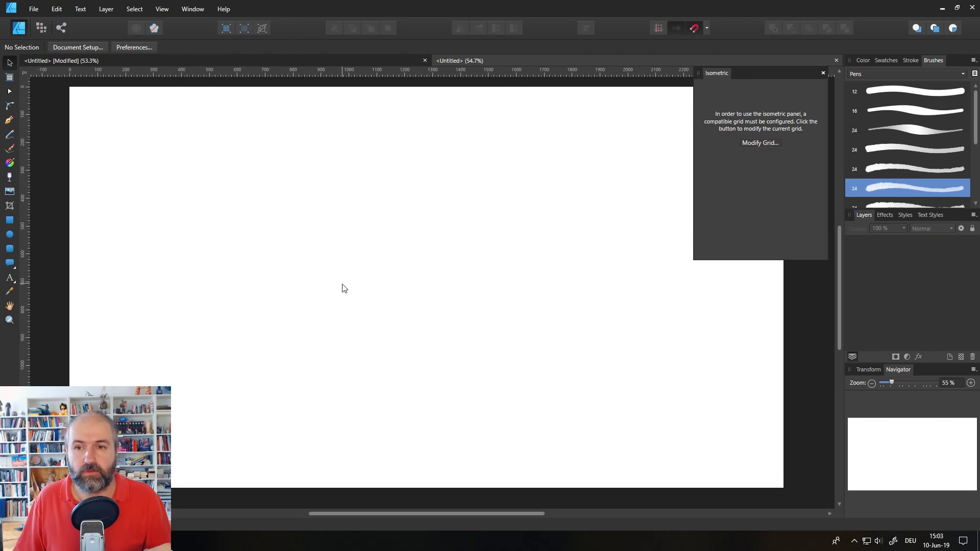
left_click(757, 145)
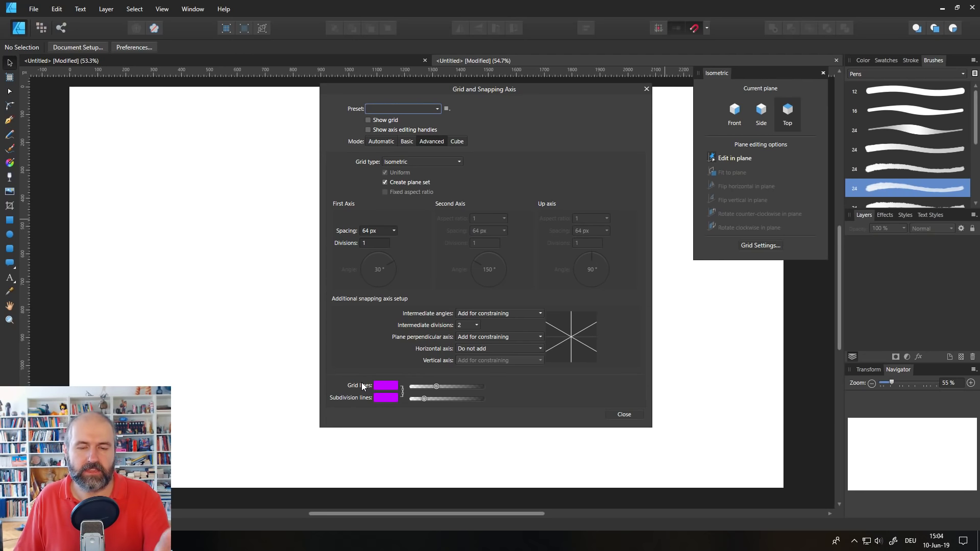
left_click(624, 415)
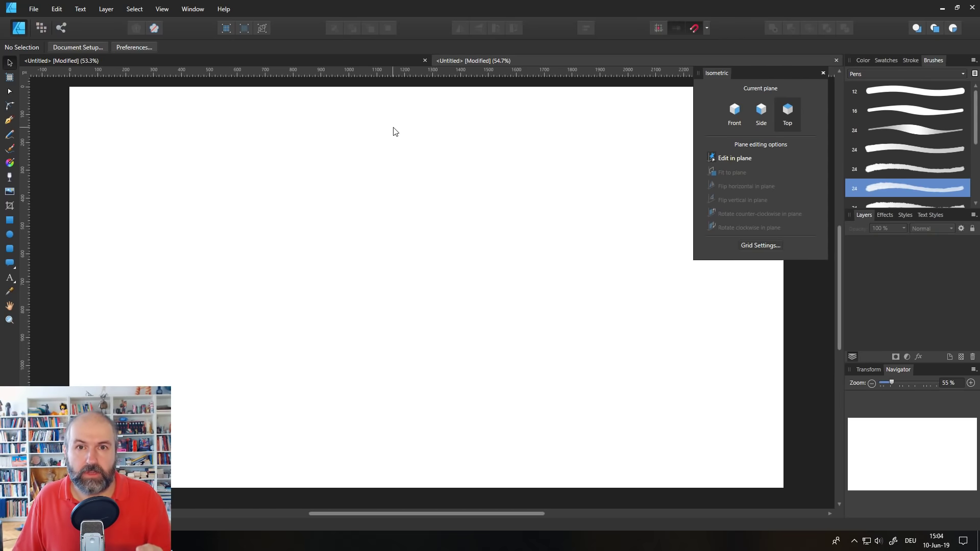
- Display the isometric grid and cycle the current plane through Front and Side, ending on Top
left_click(162, 9)
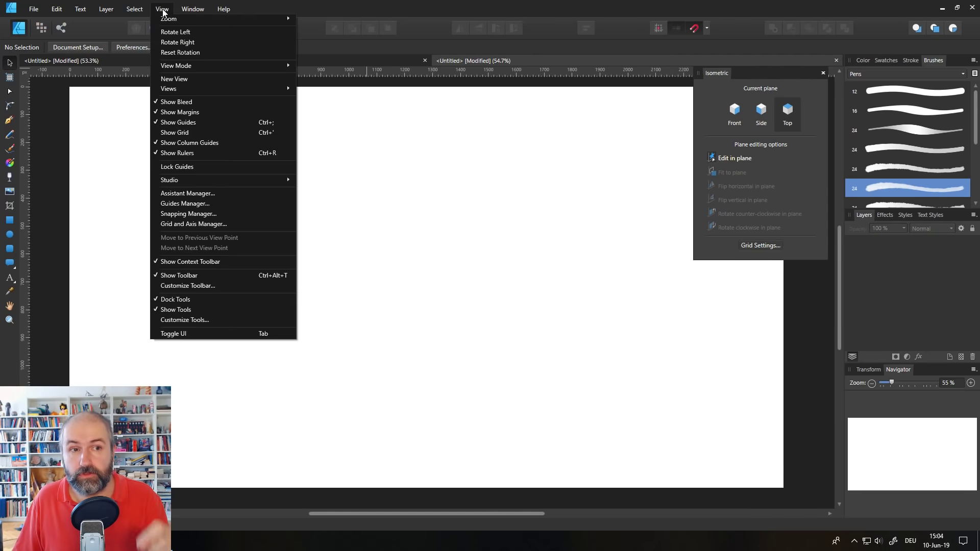
left_click(168, 135)
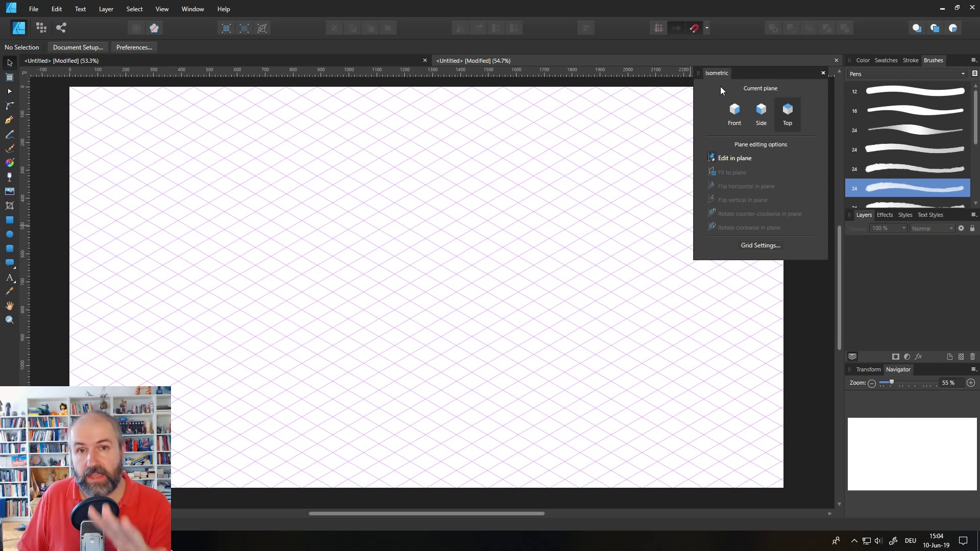
left_click(735, 115)
left_click(762, 122)
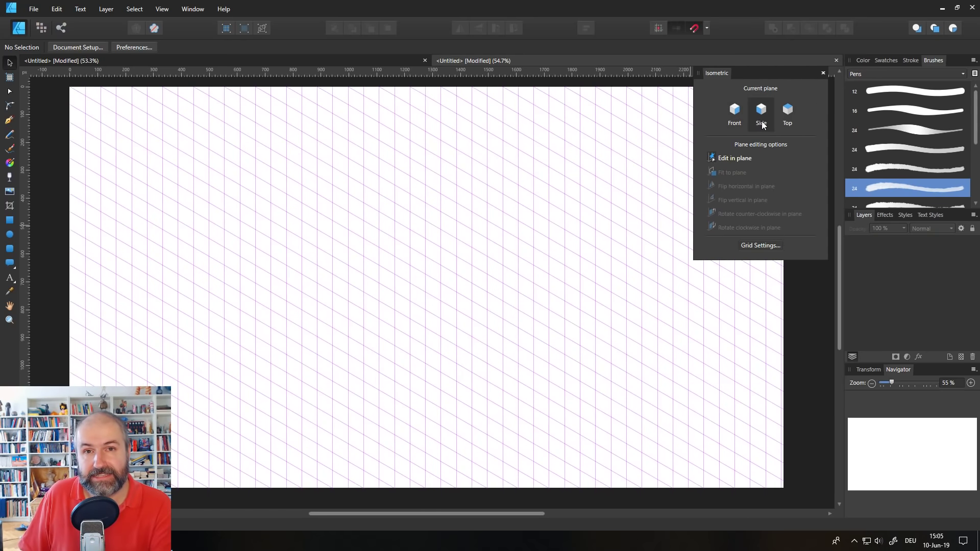
left_click(789, 117)
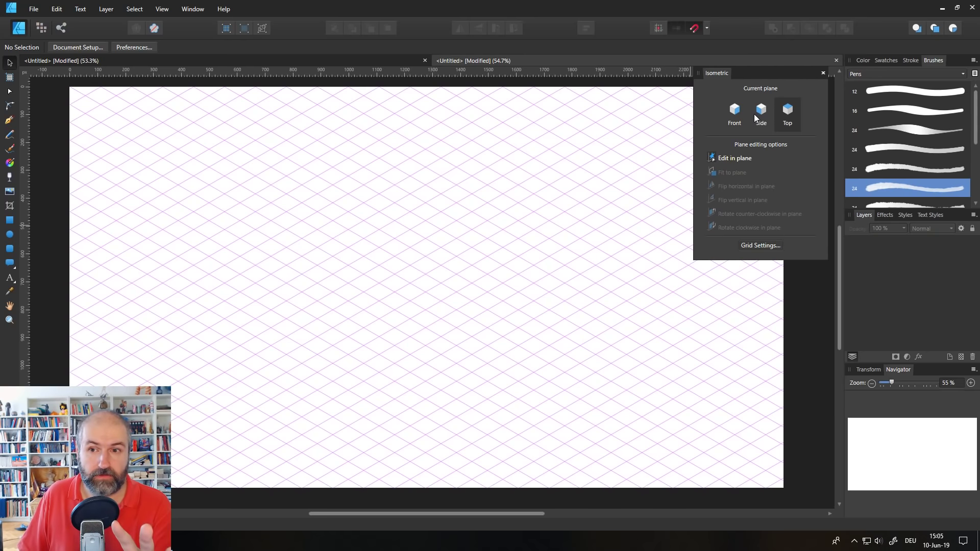
- Draw a rectangle in the Top plane as the top face of a box and fill it light blue
left_click(9, 221)
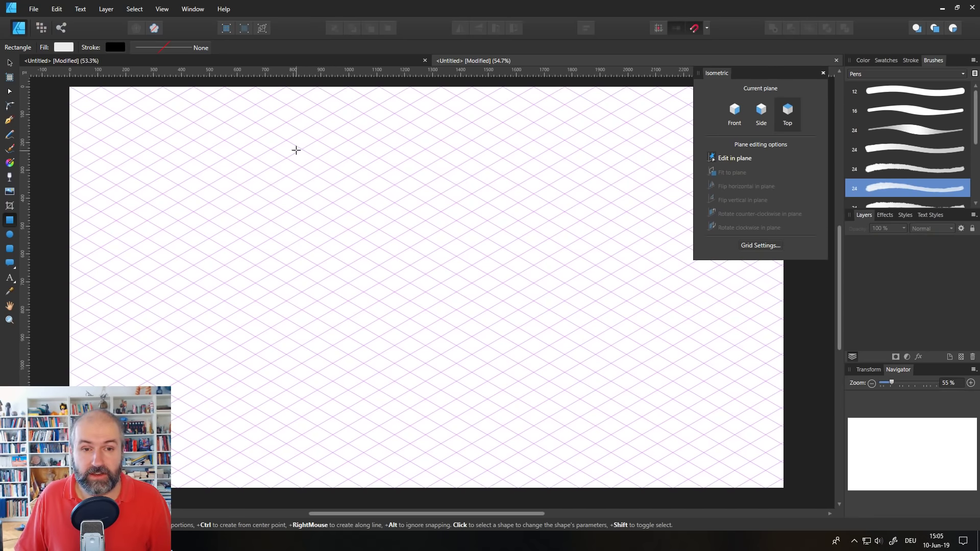
left_click_drag(302, 148, 302, 239)
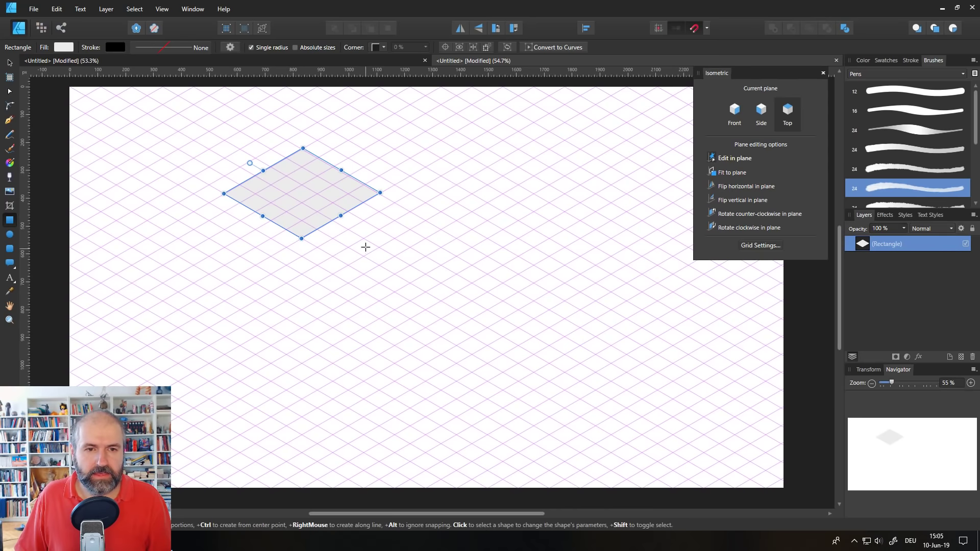
left_click(60, 48)
mouse_move(72, 106)
left_mouse_down()
mouse_move(63, 115)
mouse_move(84, 115)
left_mouse_up()
left_click(68, 48)
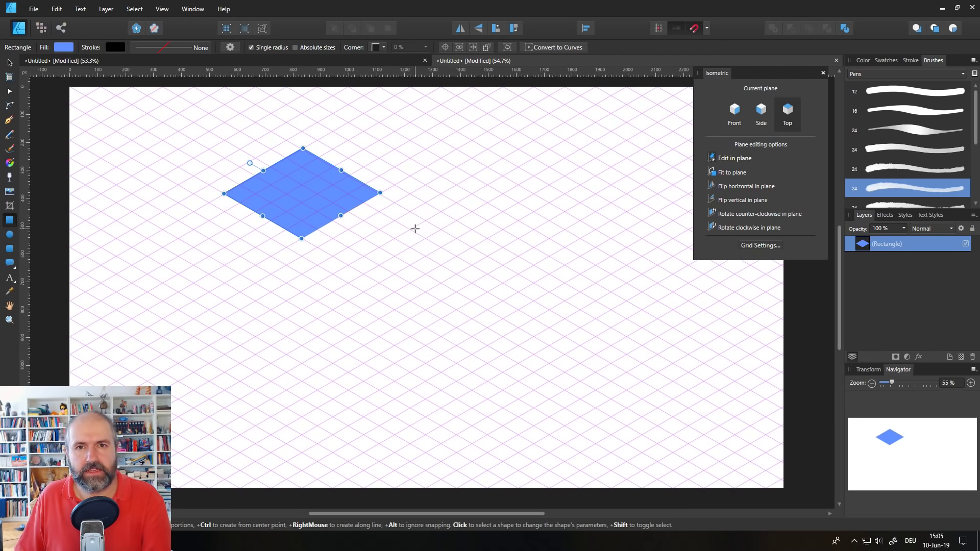
- Draw the box's left face in the Side plane below the top face and fill it medium blue (H 221, S 100, L 59)
left_click(764, 114)
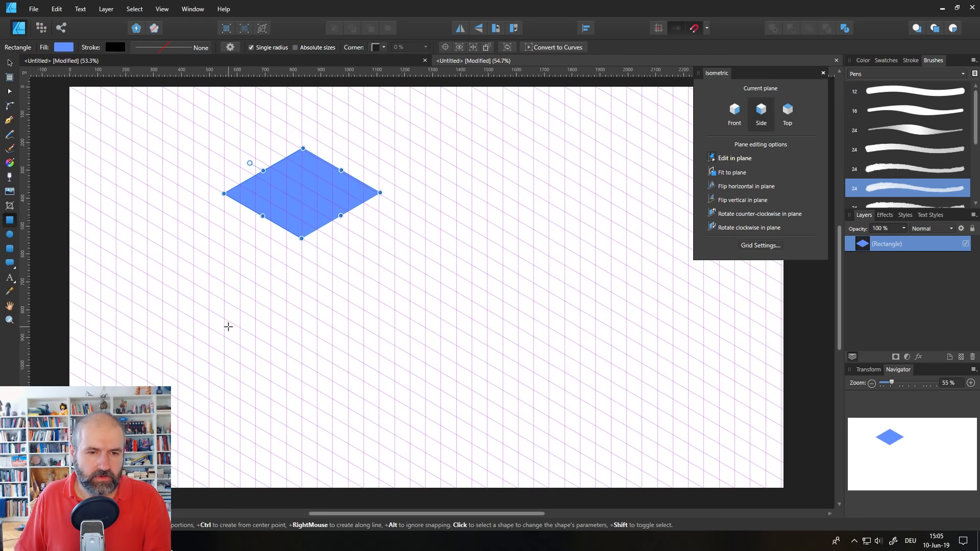
left_click_drag(225, 326, 302, 236)
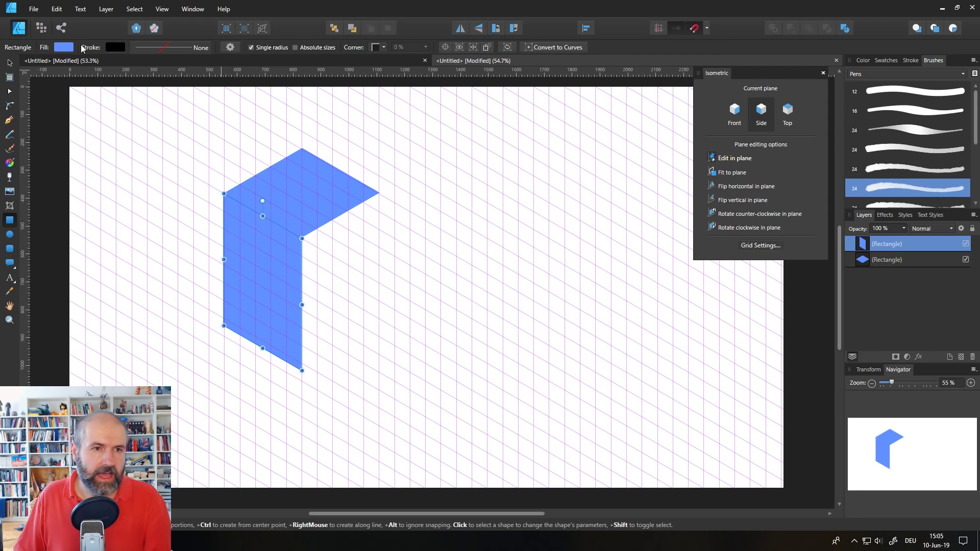
left_click(63, 47)
mouse_move(77, 123)
left_mouse_down()
mouse_move(99, 114)
mouse_move(81, 108)
left_mouse_up()
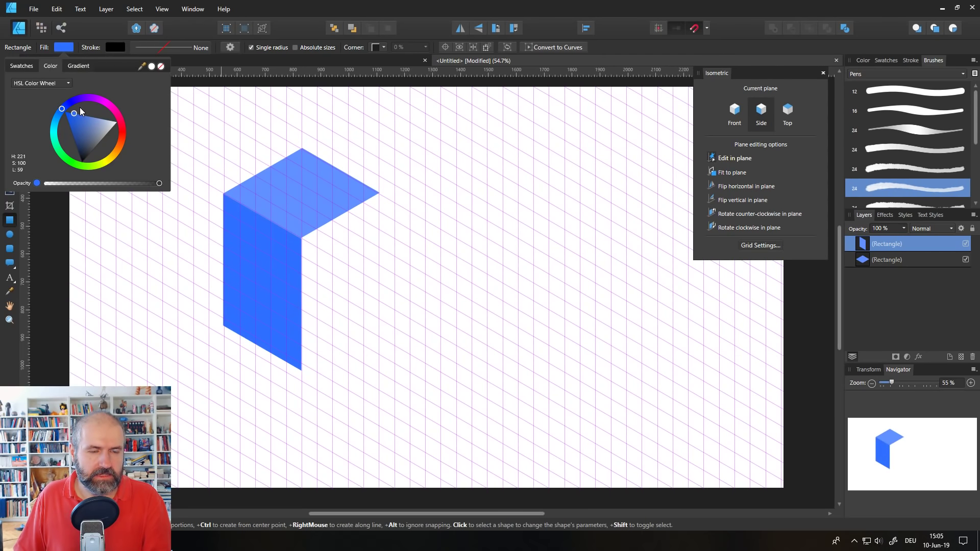
left_click(65, 47)
- Draw the box's right face in the Front plane and fill it dark blue (H 221, S 100, L 35)
left_click(735, 111)
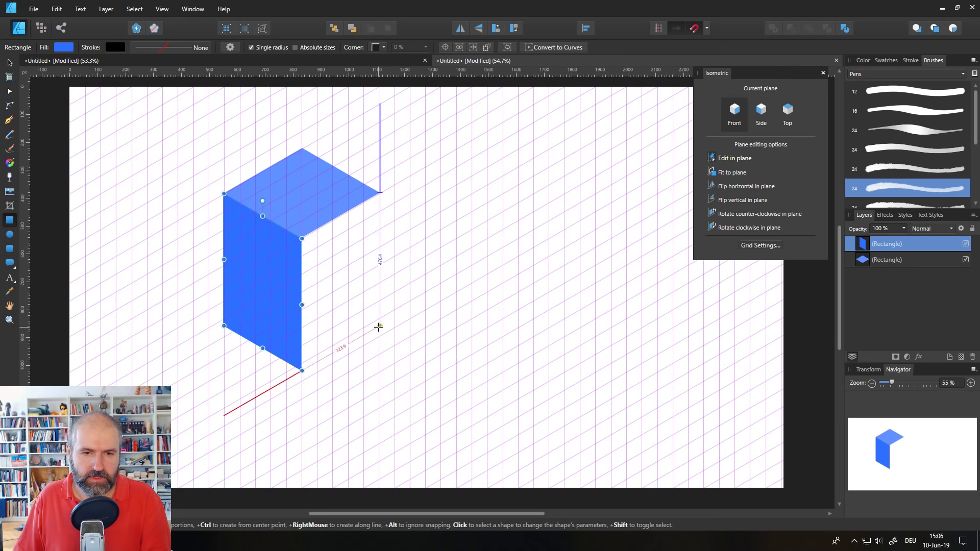
left_click_drag(380, 325, 302, 238)
left_click(64, 47)
left_click_drag(74, 112, 67, 132)
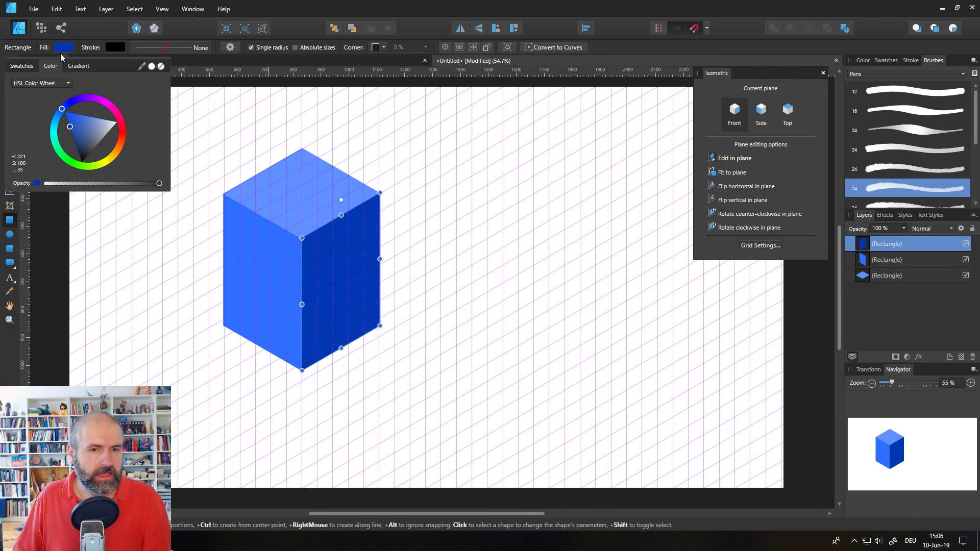
left_click(84, 132)
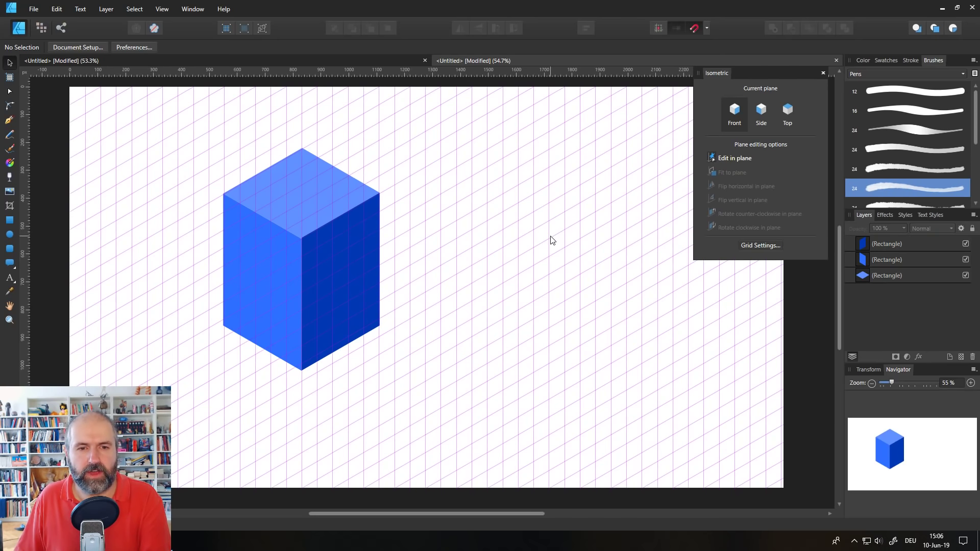
- Hide the isometric grid so that only the box is displayed
left_click(162, 9)
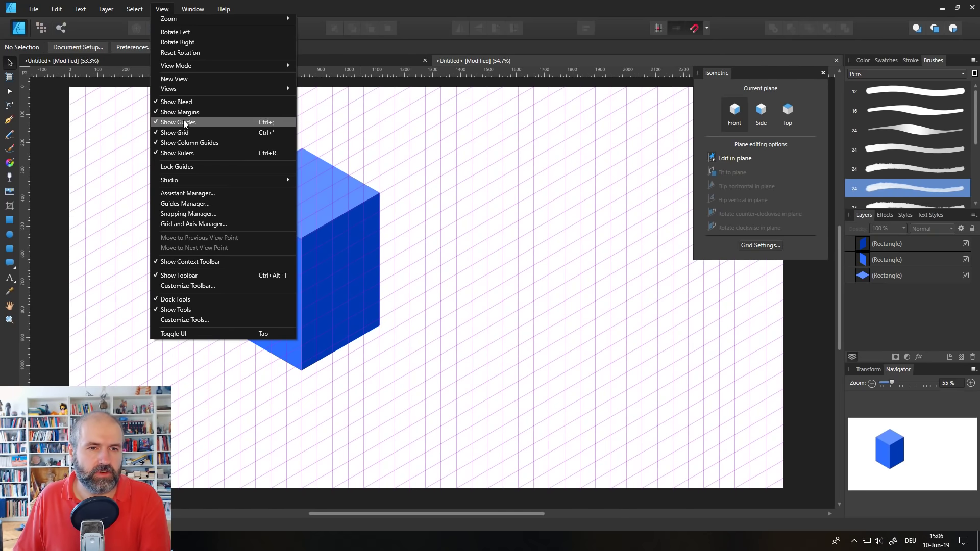
left_click(194, 135)
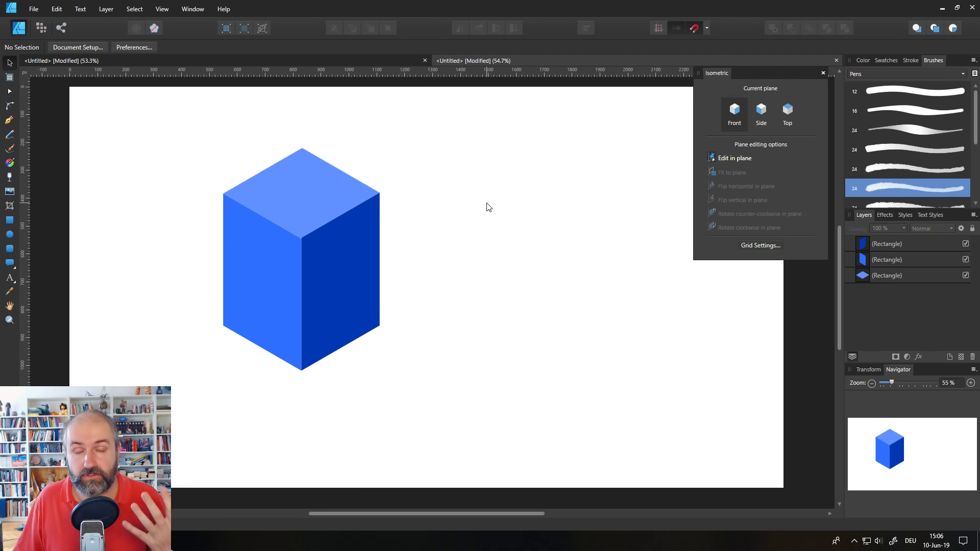
- Delete all three faces of the isometric box to clear the canvas
left_click(341, 187)
key("Delete")
left_click(322, 236)
key("Delete")
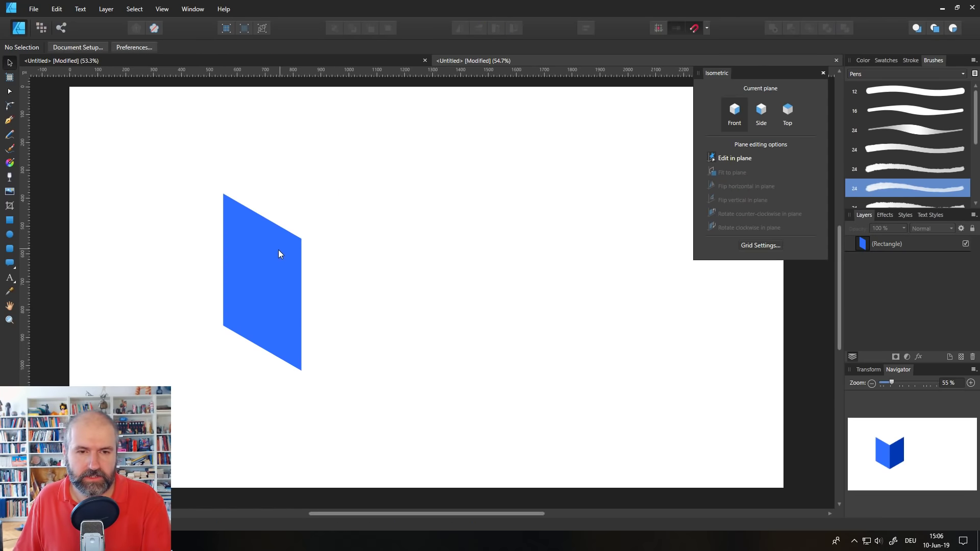
left_click(279, 254)
key("Delete")
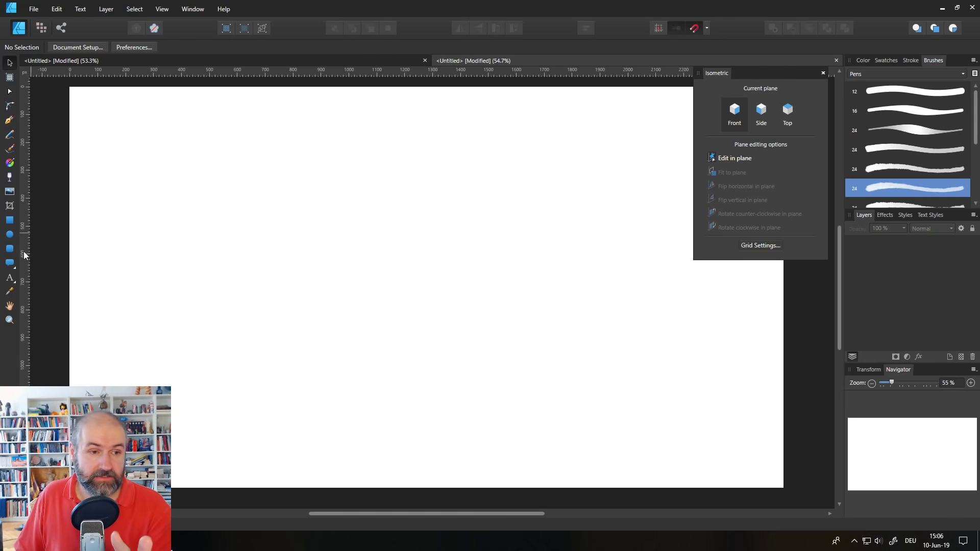
- Draw a tall dark blue rectangle in the Front plane with the grid hidden
left_click(9, 220)
left_click_drag(284, 183, 376, 309)
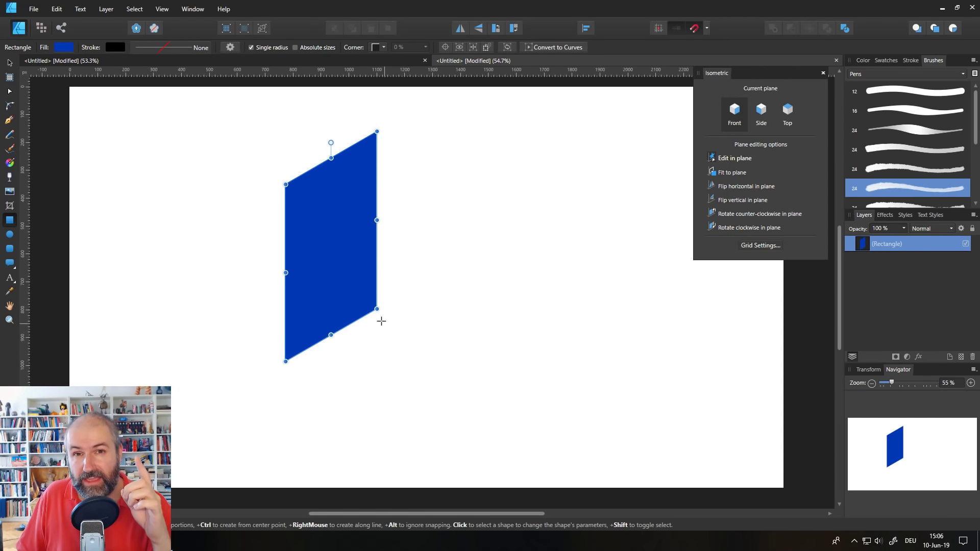
- Switch the grid mode to Basic and draw a flat rectangle beside the skewed one
left_click(758, 246)
left_click(409, 143)
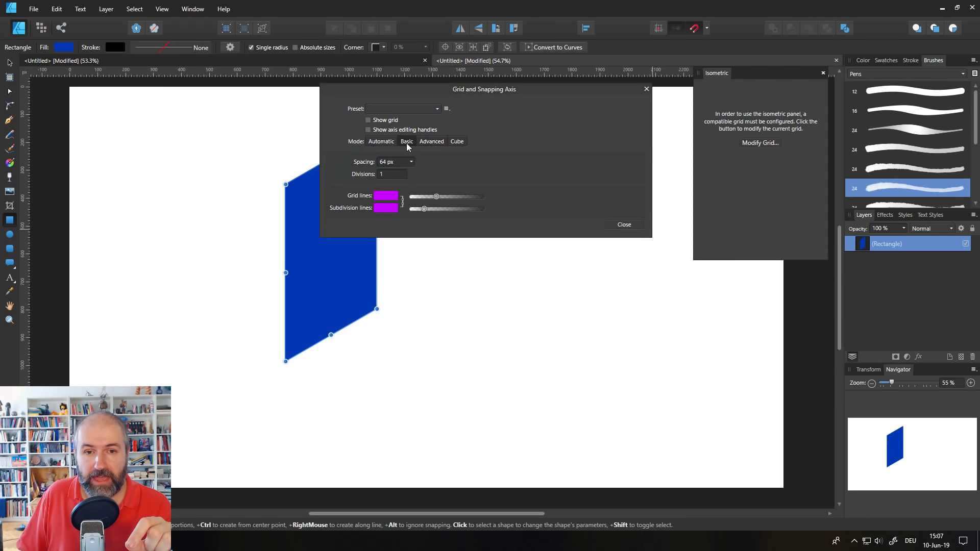
left_click(373, 142)
left_click(402, 141)
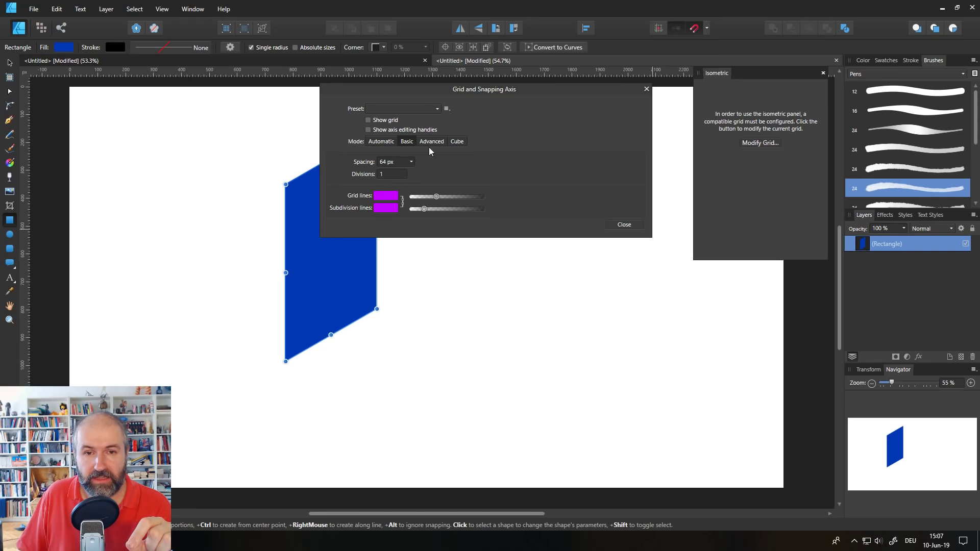
left_click(646, 88)
left_click_drag(427, 144, 600, 362)
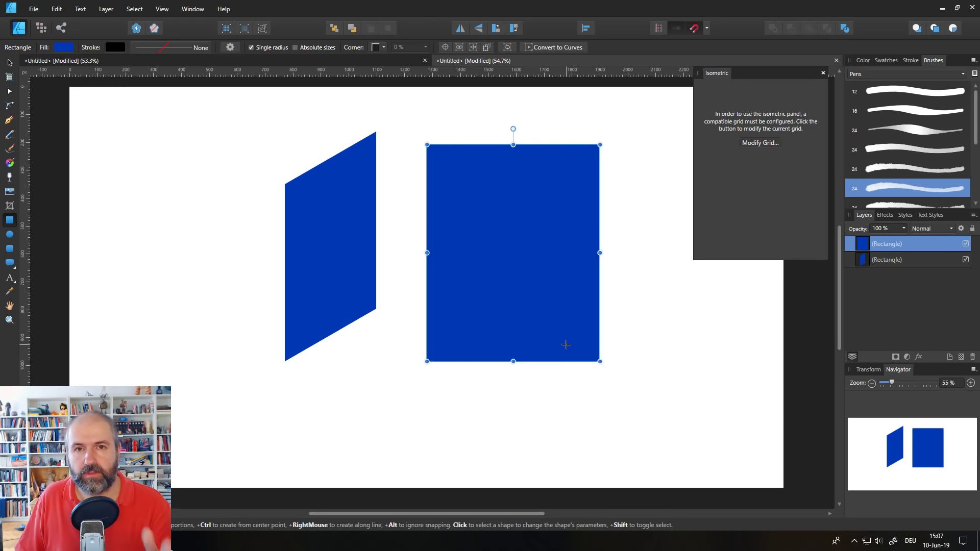
- Delete both the flat and the skewed rectangle and close the Isometric studio
left_click(10, 65)
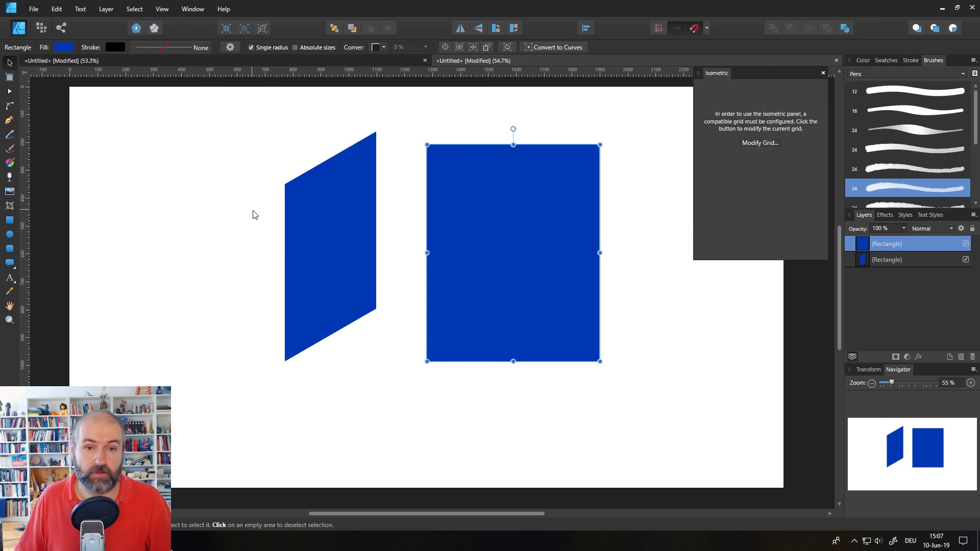
left_click(329, 231)
left_click(464, 270)
key("Delete")
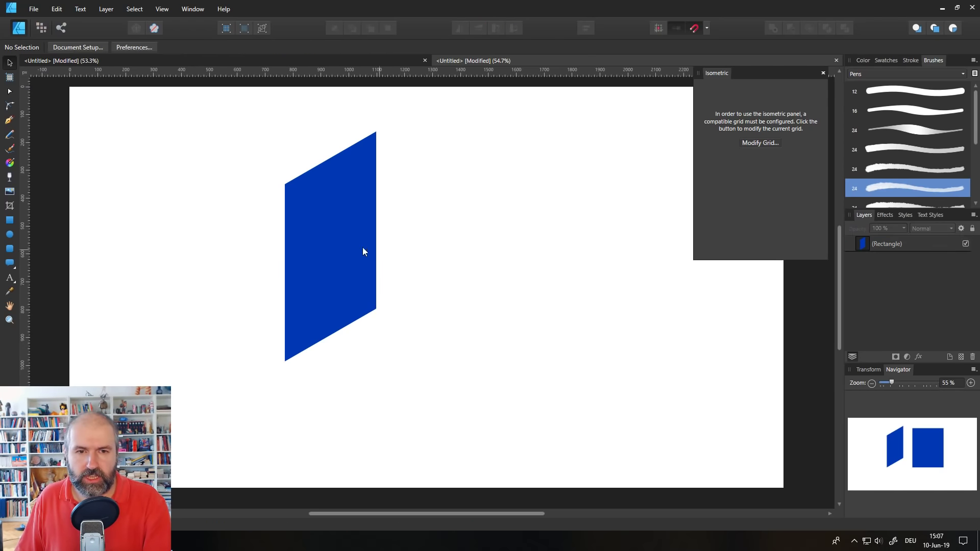
left_click(364, 251)
key("Delete")
left_click(824, 74)
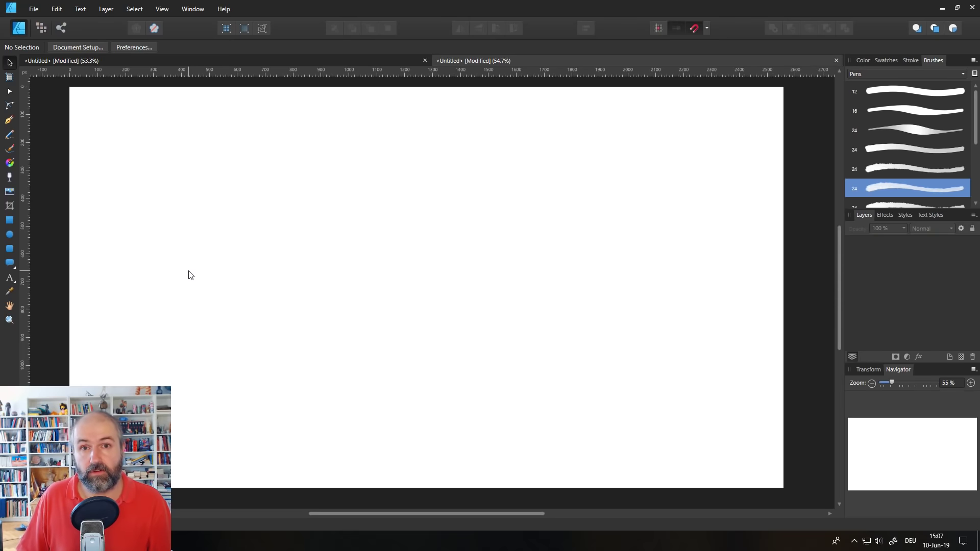
- Activate the Callout Rounded Rectangle tool and open the manager for its shape presets
left_click(11, 264)
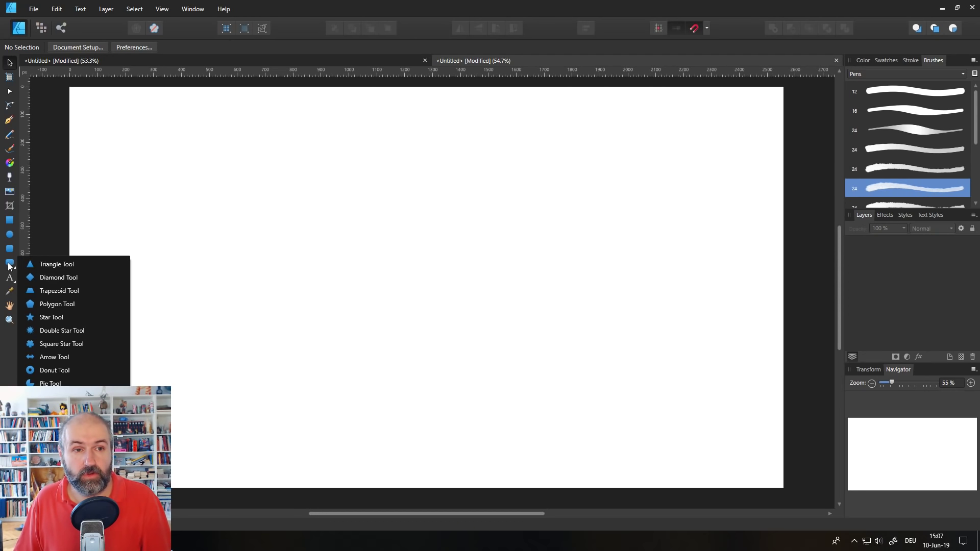
left_click(9, 265)
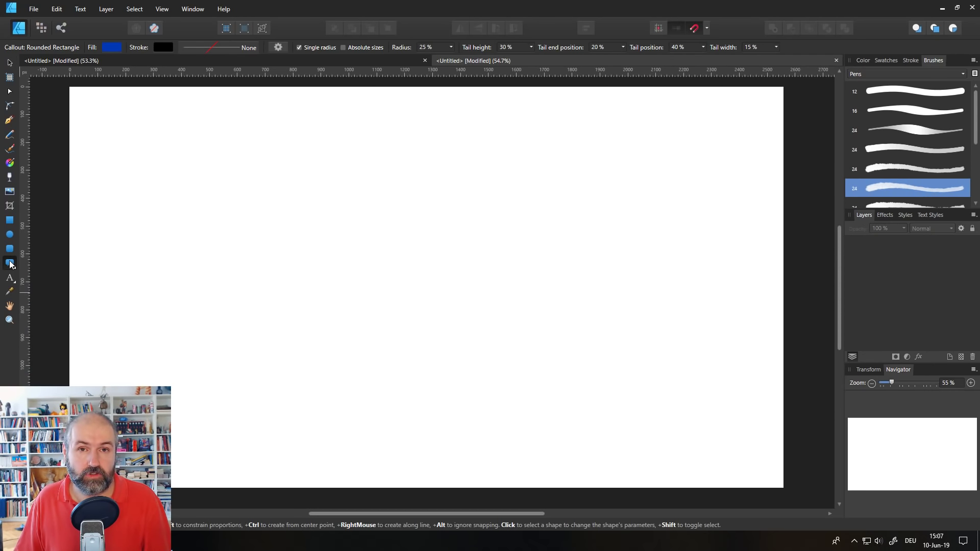
left_click(279, 47)
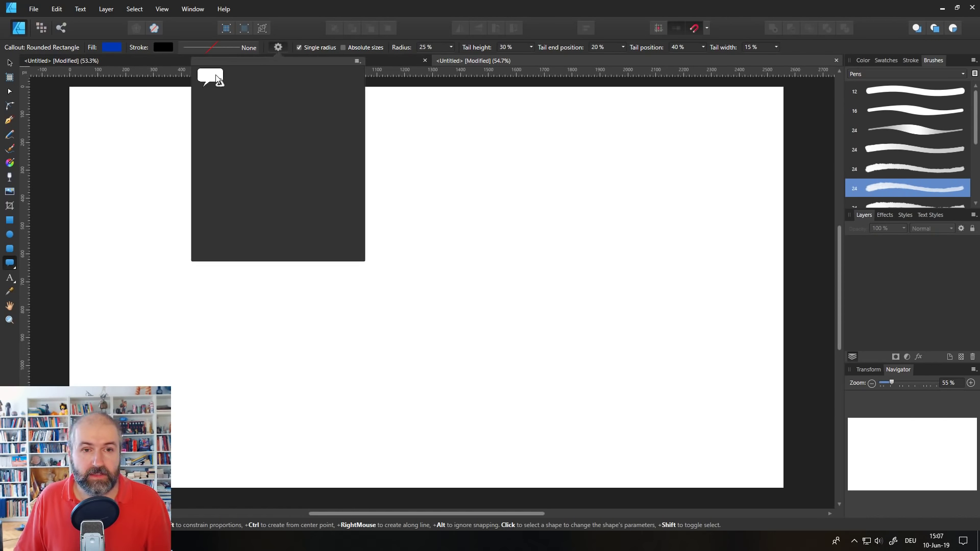
left_click(357, 62)
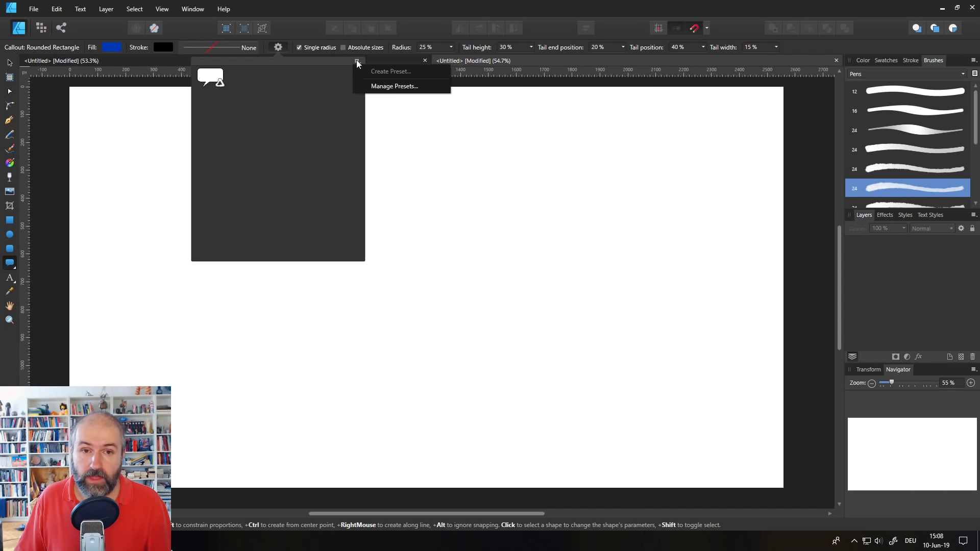
left_click(396, 86)
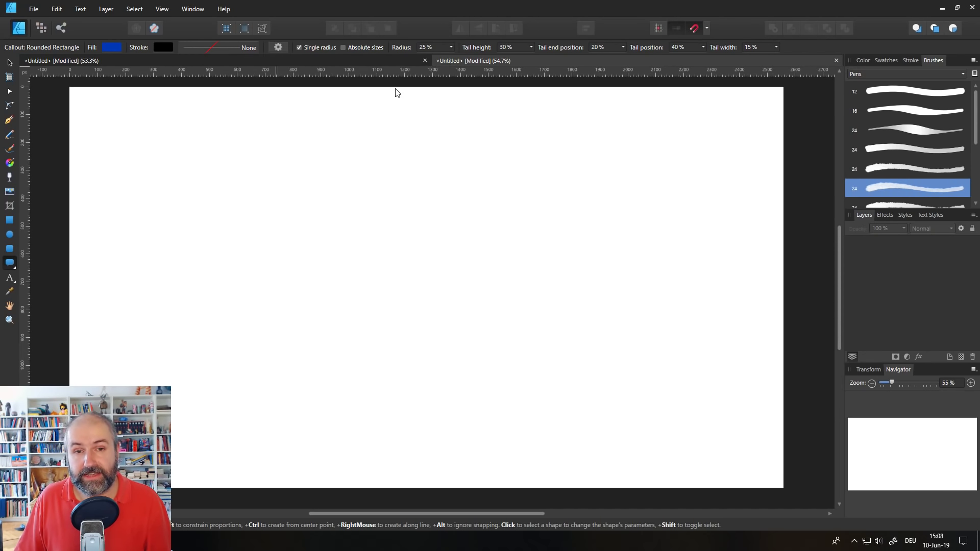
- Look through the shape types offered by the Presets Manager's filter, keep No filter, and close the manager
left_click_drag(571, 208, 549, 197)
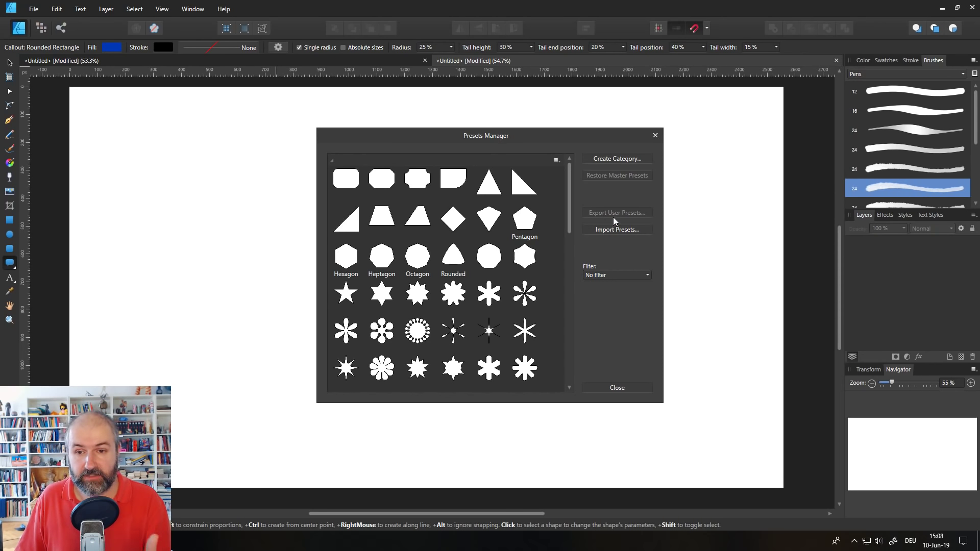
left_click(603, 276)
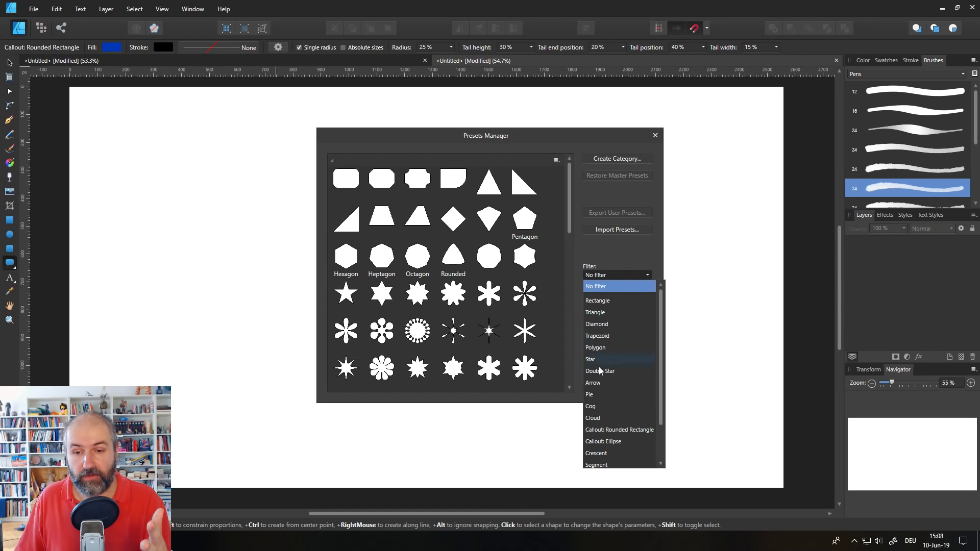
left_click(594, 247)
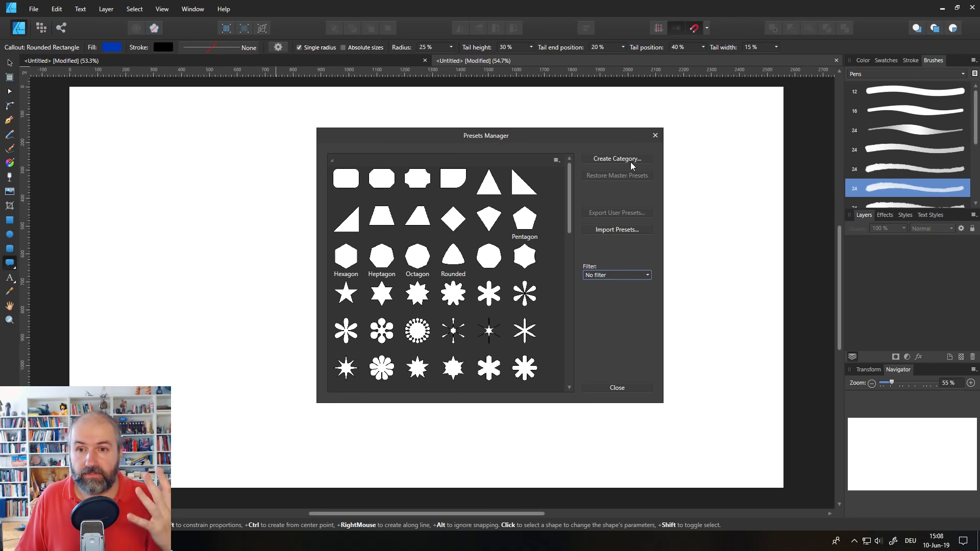
left_click(654, 134)
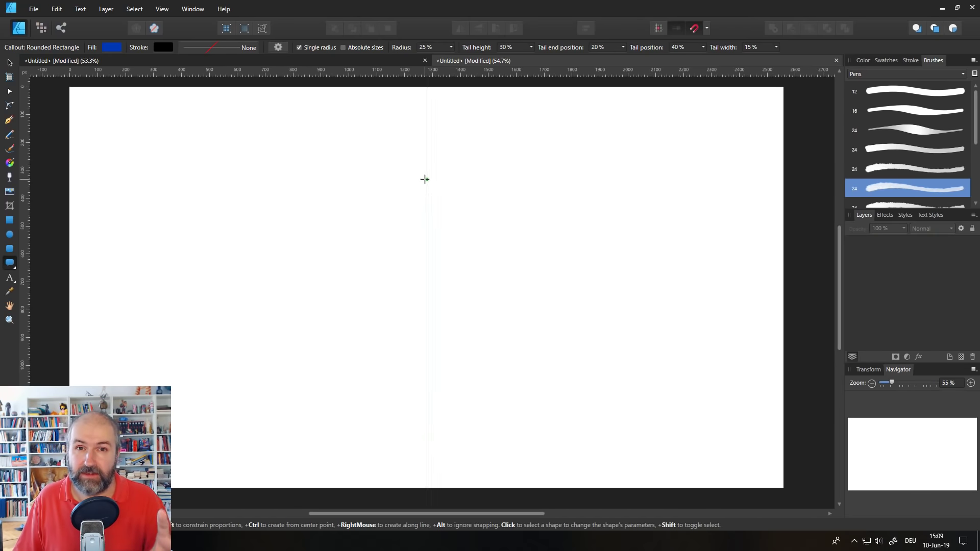
- Show the History studio, try docking it between Transform and Navigator, and leave it floating over the canvas
left_click(163, 10)
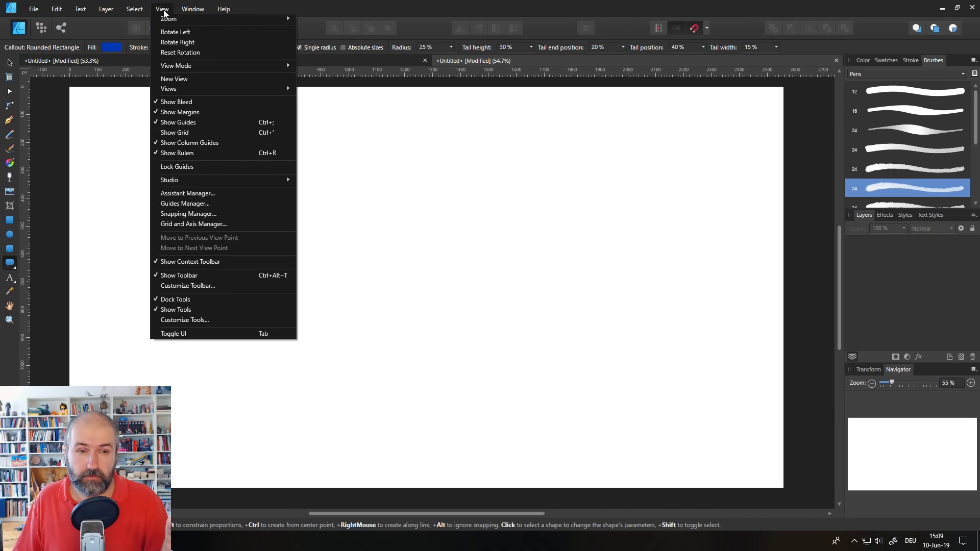
mouse_move(197, 183)
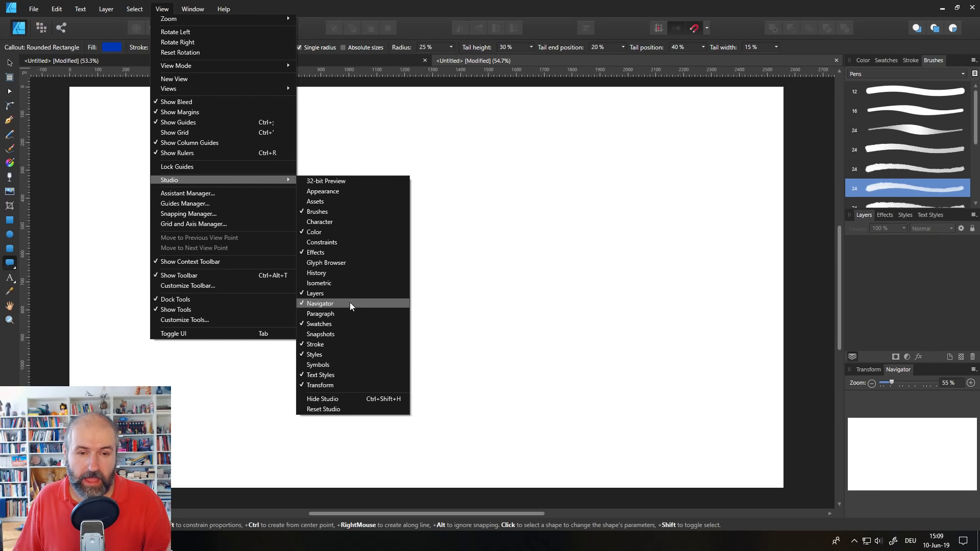
left_click(335, 274)
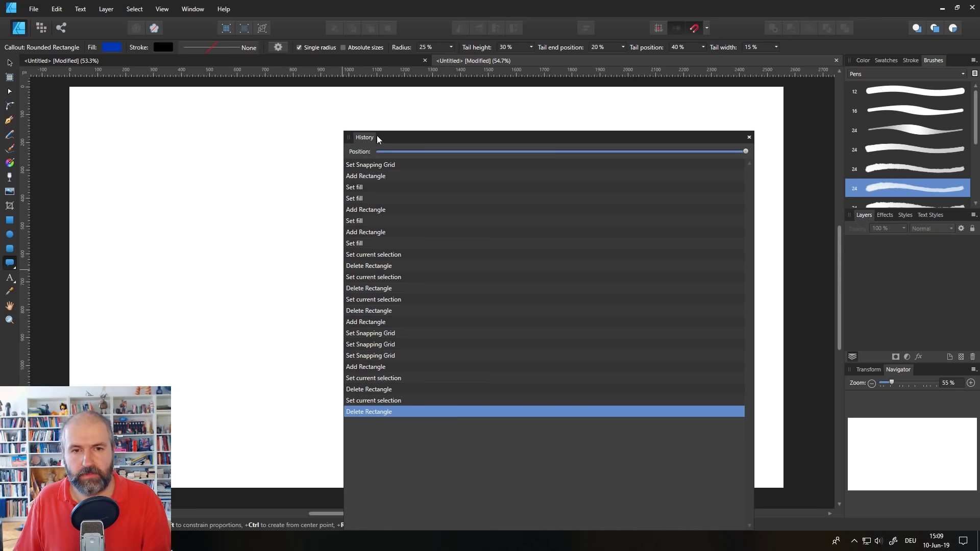
left_click_drag(377, 138, 923, 373)
left_click_drag(915, 372, 898, 371)
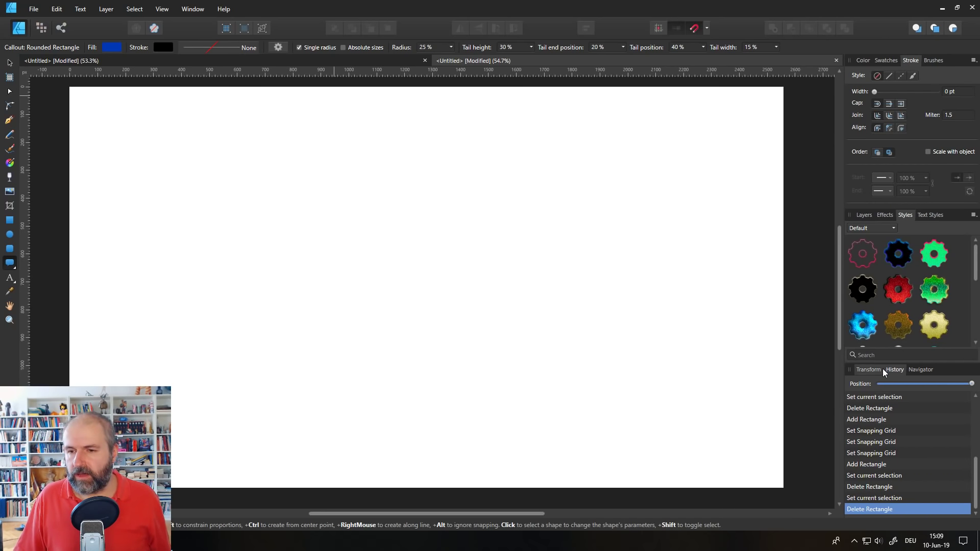
left_click_drag(885, 368, 431, 103)
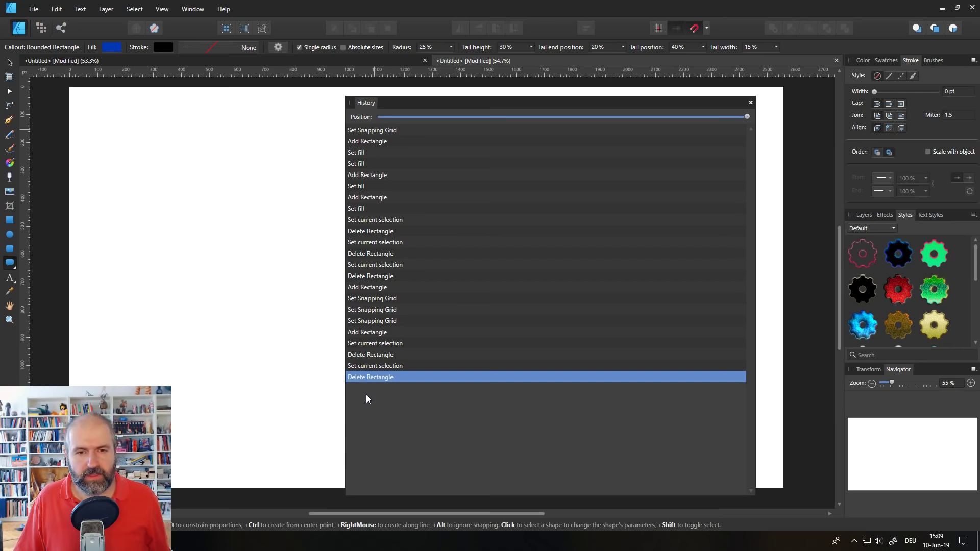
left_click_drag(415, 110, 528, 93)
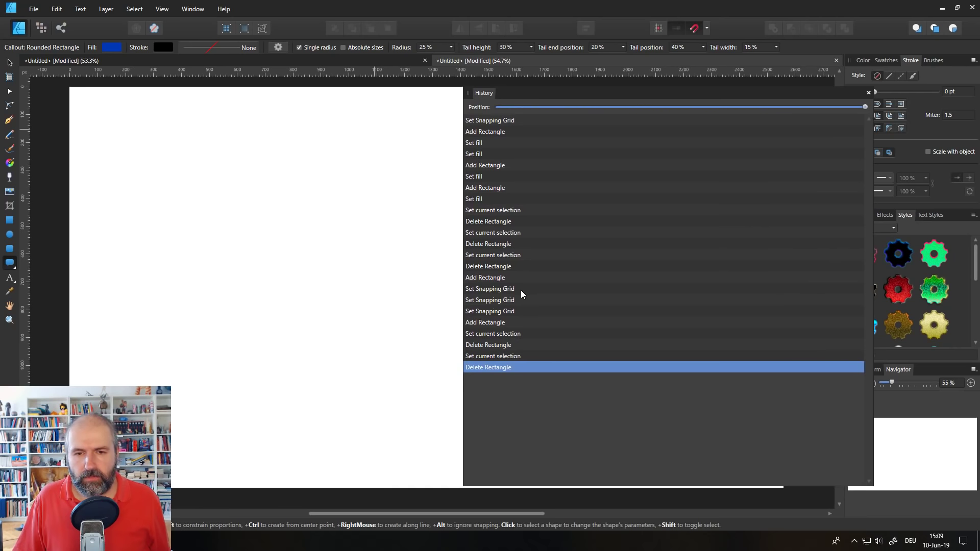
- Return the document to the last Set fill history state with the complete cube and draw a tall ellipse left of it
left_click(482, 199)
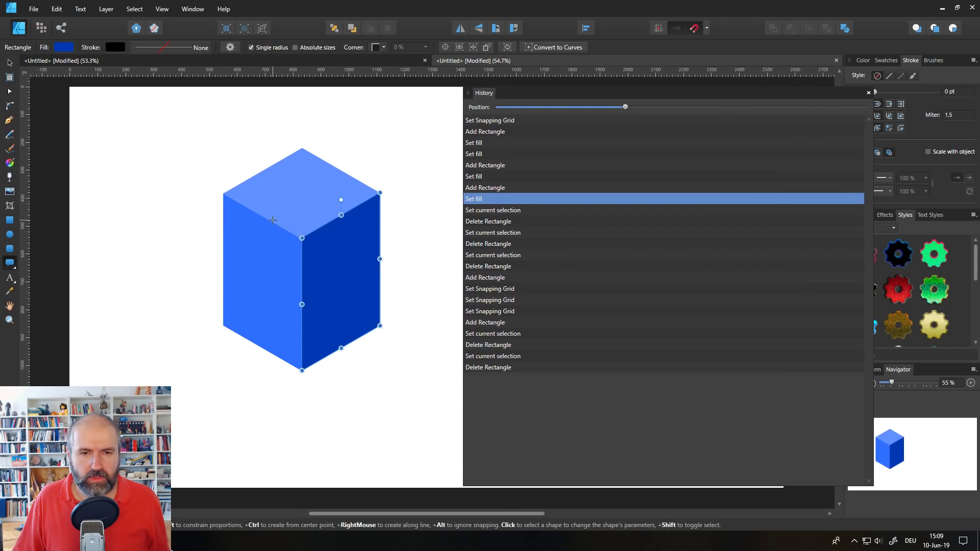
left_click(9, 234)
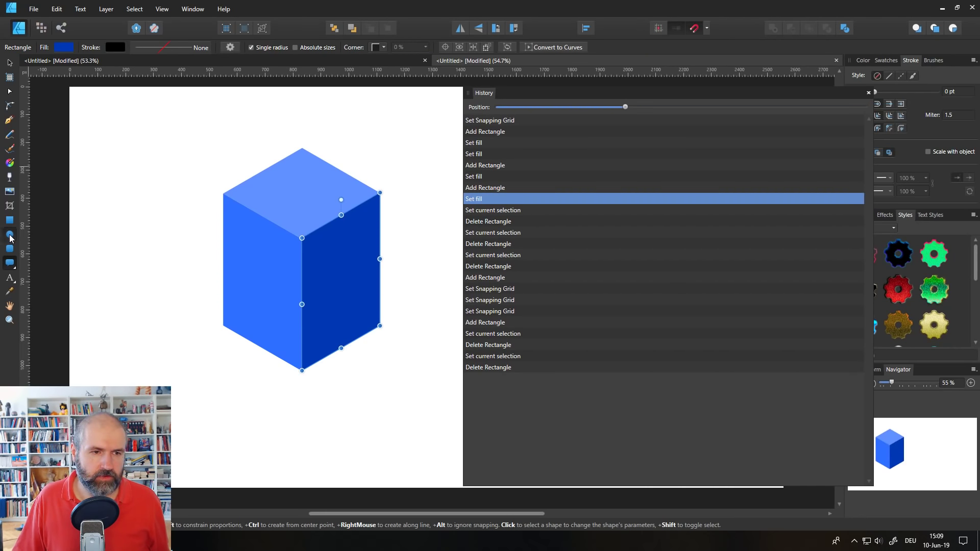
left_click_drag(94, 155, 177, 334)
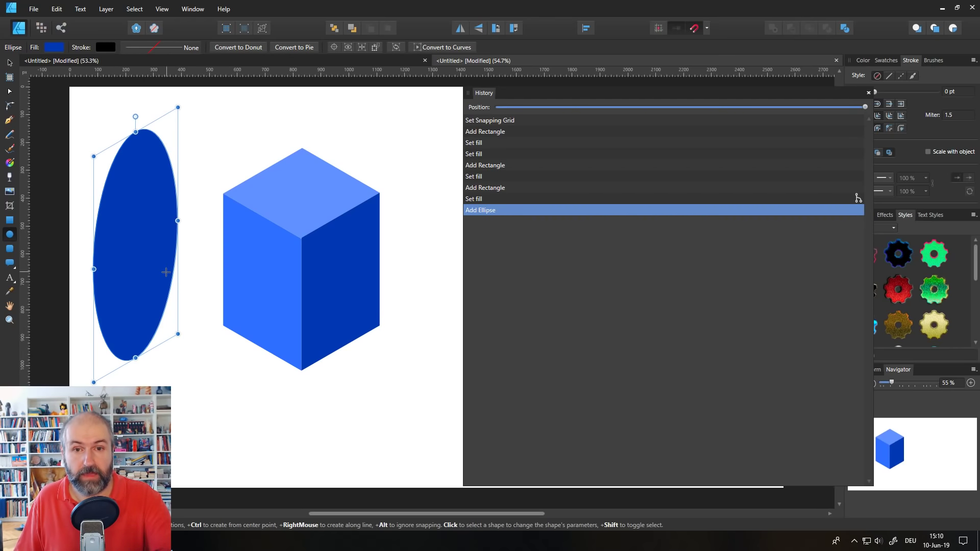
- Cycle the alternate futures at the Set fill entry, ending on the Delete Rectangle branch, and dock the History studio after Navigator
left_click_drag(525, 94, 390, 161)
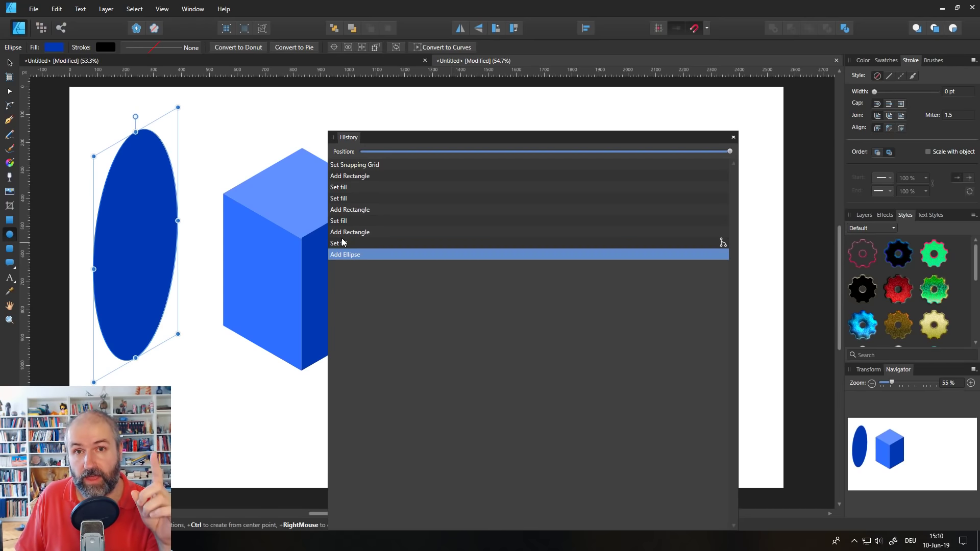
left_click(723, 243)
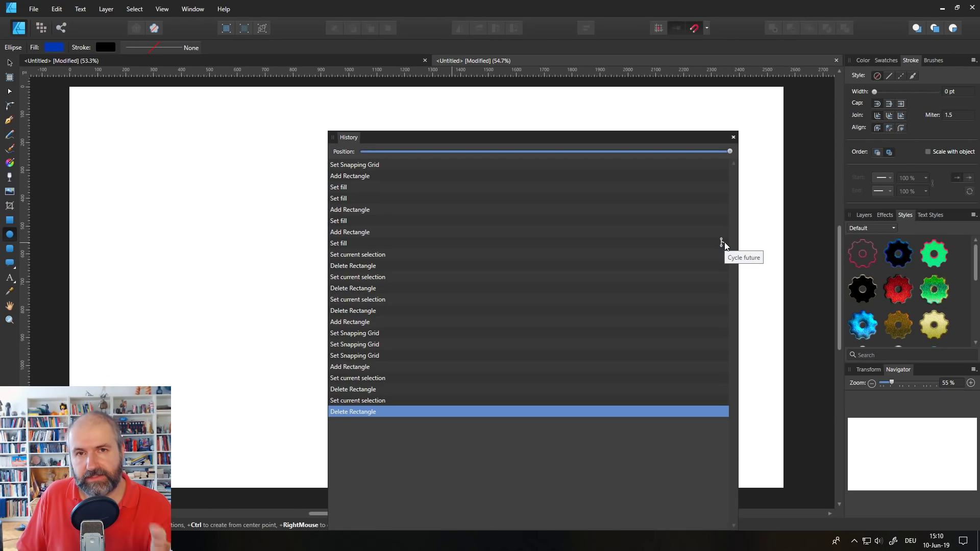
left_click(725, 243)
left_click(725, 243)
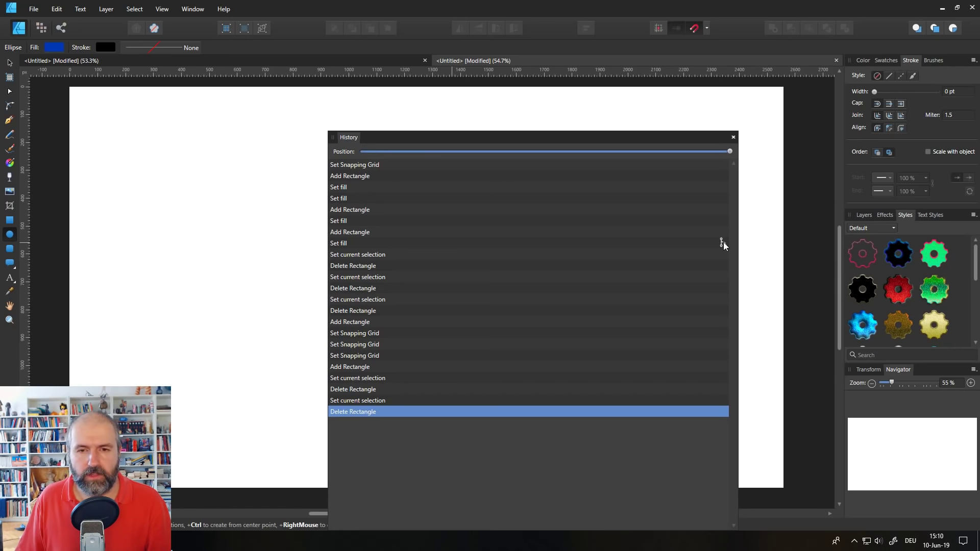
left_click(724, 243)
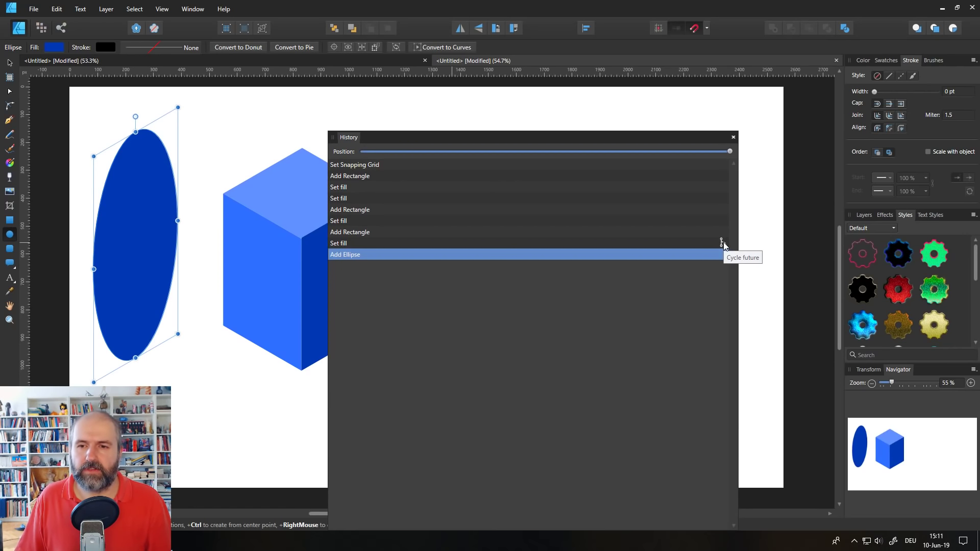
left_click(724, 243)
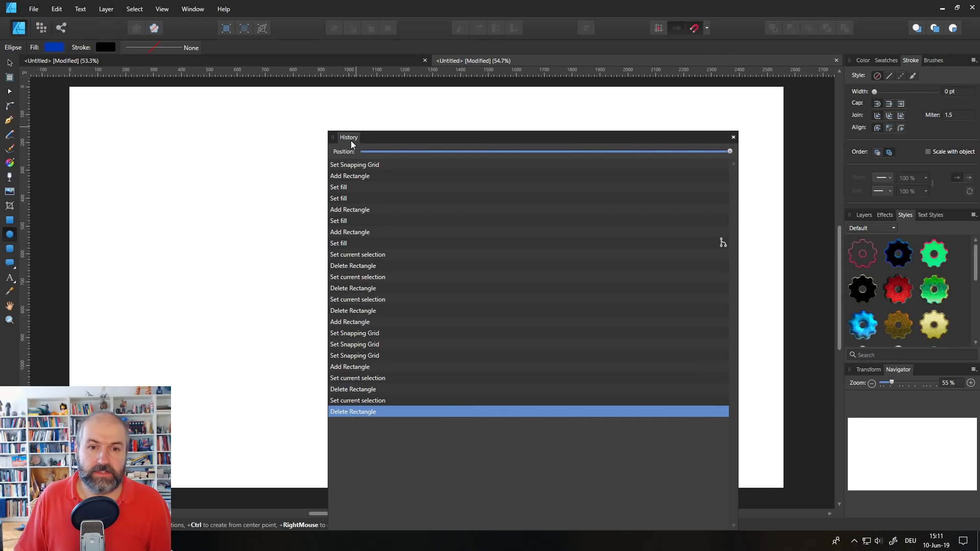
left_click_drag(350, 139, 927, 373)
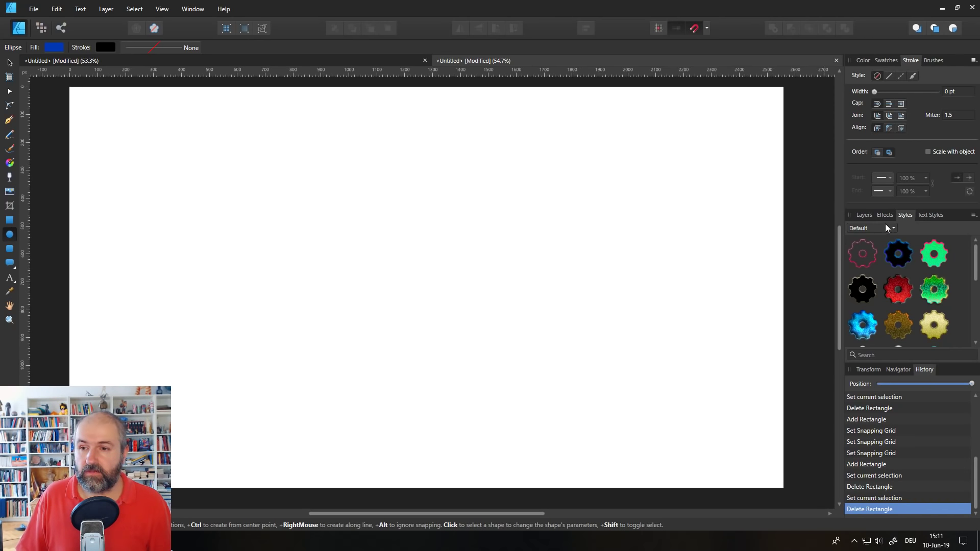
- Show the Layers studio, draw a flat upright blue ellipse on the page, and add the artistic text "Hello" beside it
left_click(865, 216)
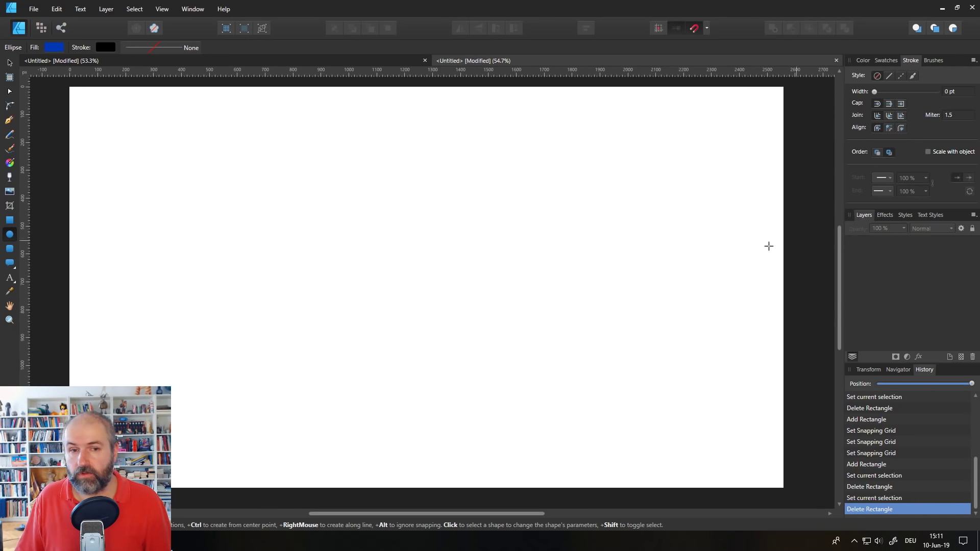
left_click_drag(125, 192, 214, 322)
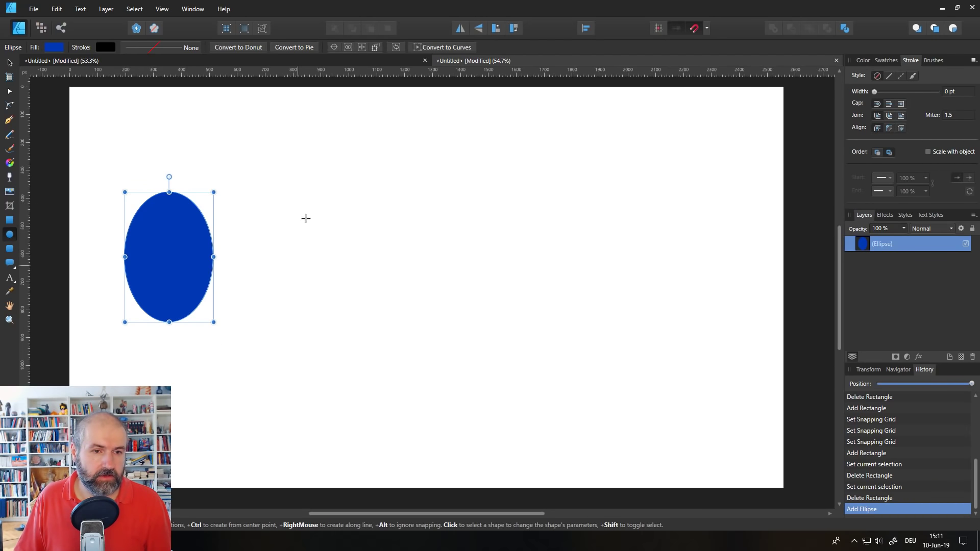
left_click(10, 278)
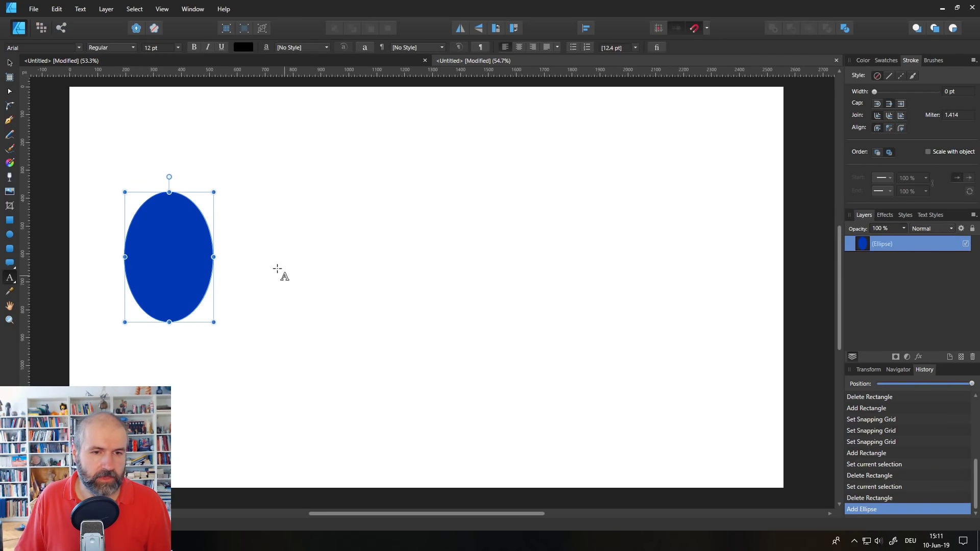
left_click_drag(274, 264, 323, 319)
type("Hello")
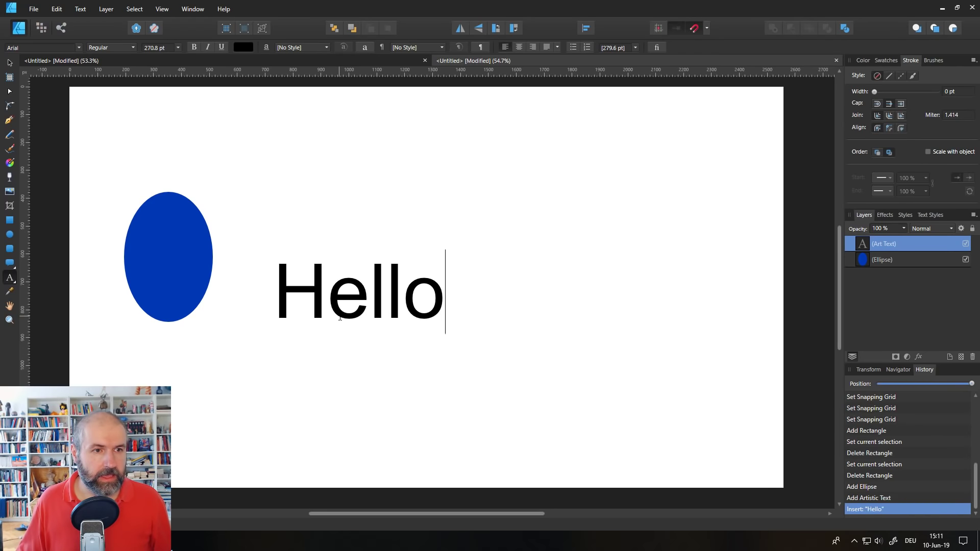
key("Escape")
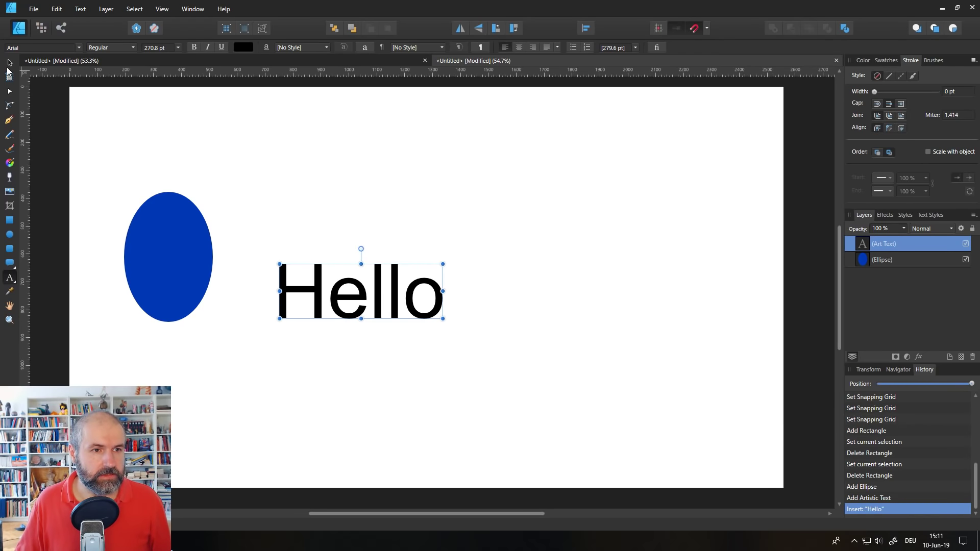
- Select the ellipse and the Hello text in turn, and give the Hello layer a red tag colour
left_click(10, 62)
left_click(181, 261)
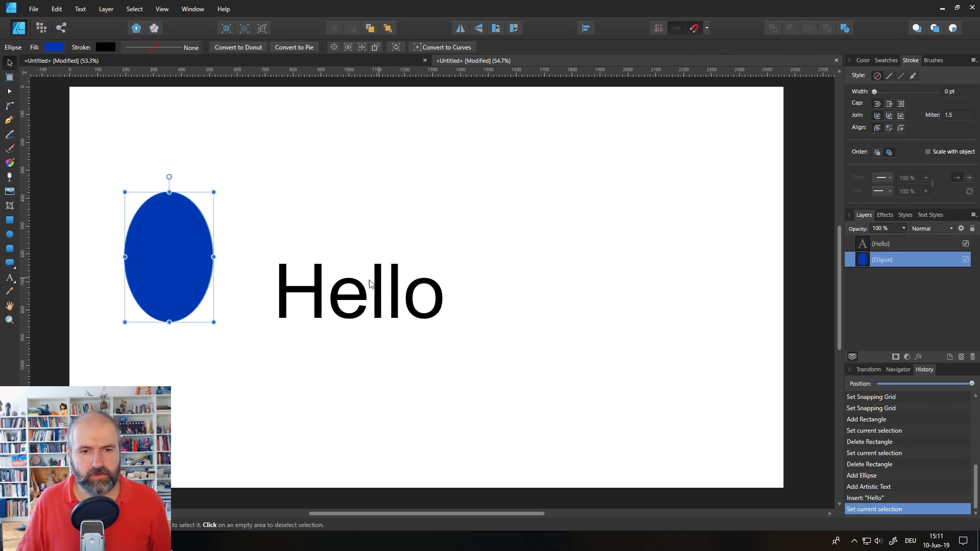
left_click(365, 294)
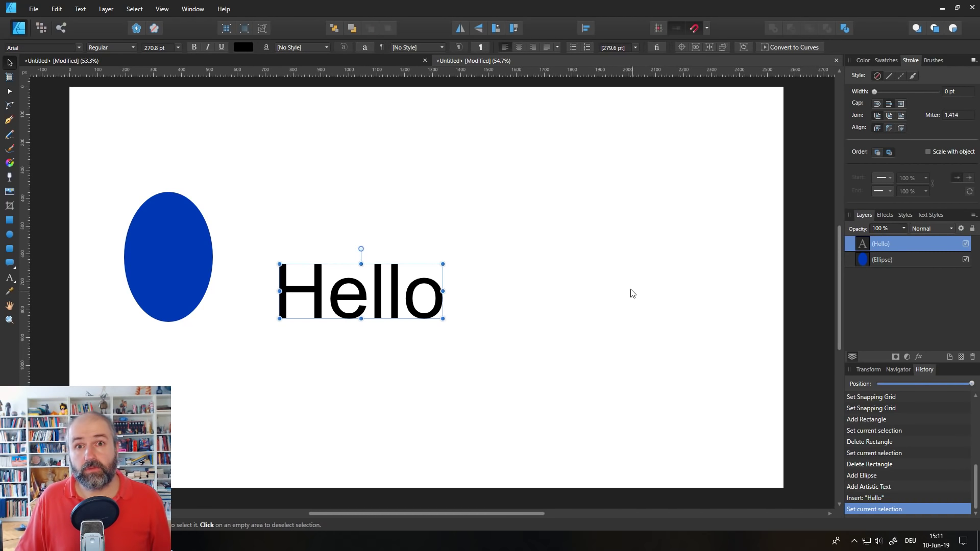
right_click(917, 242)
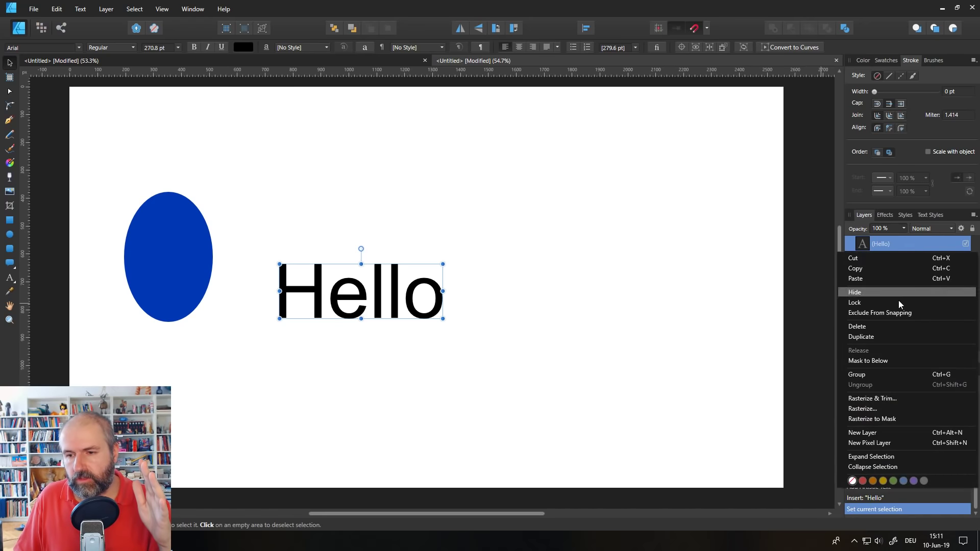
left_click(862, 480)
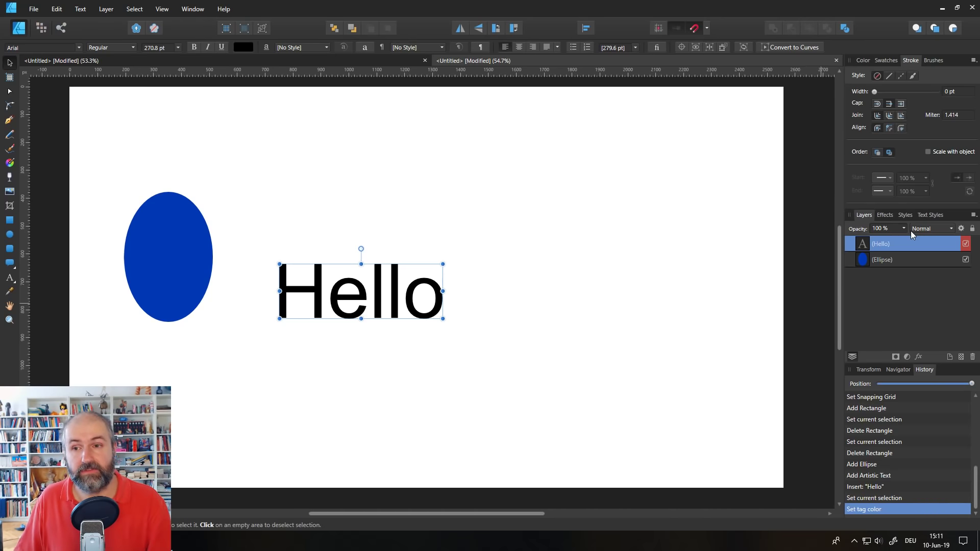
- Tag the ellipse layer yellow and change that tag colour to green
right_click(911, 259)
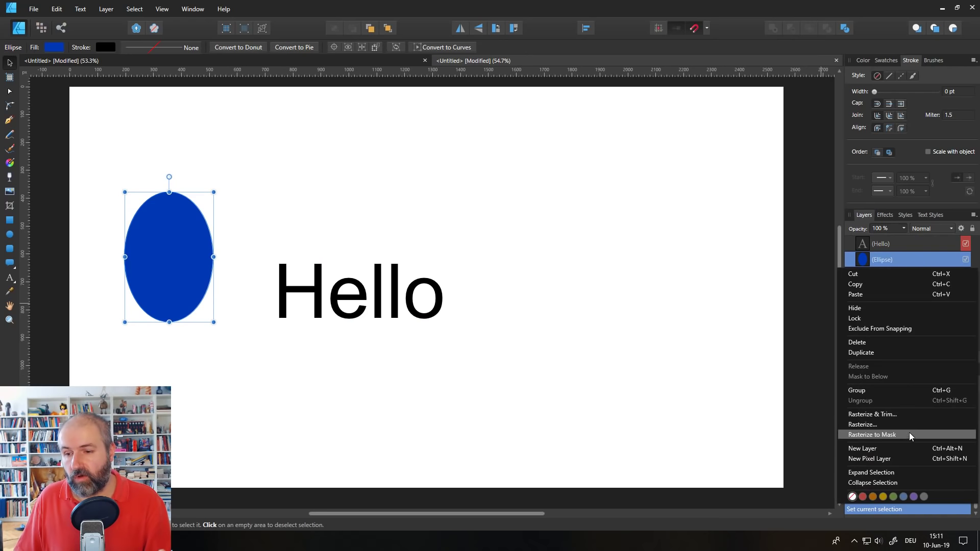
left_click(883, 497)
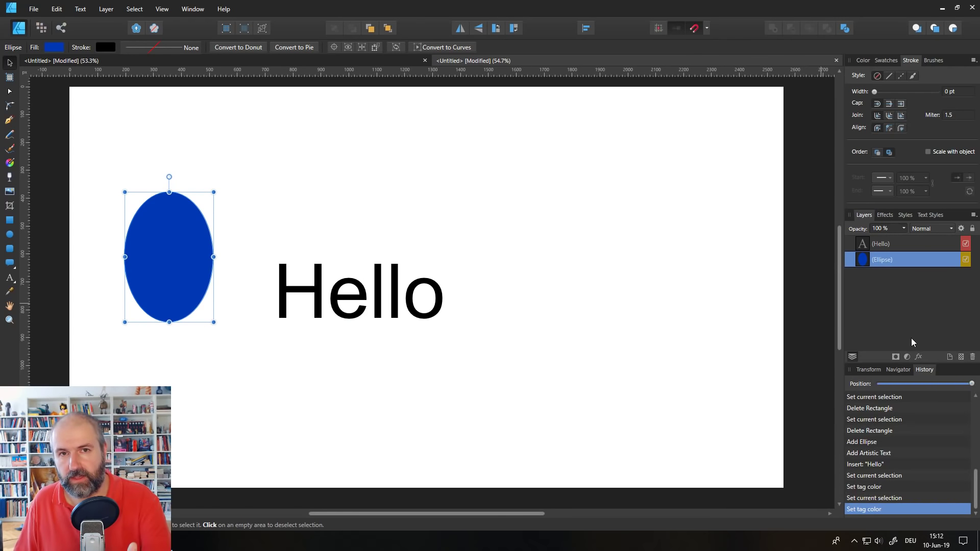
right_click(914, 259)
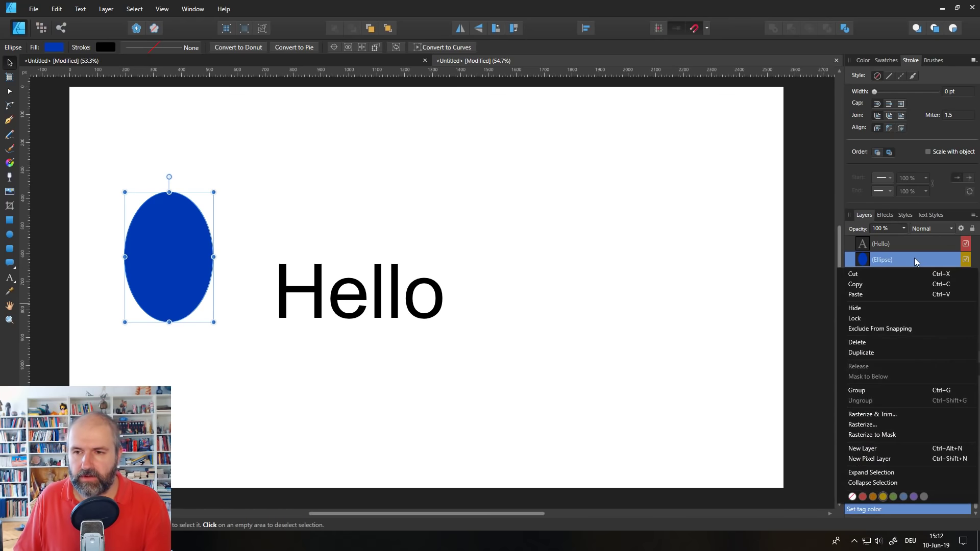
left_click(894, 497)
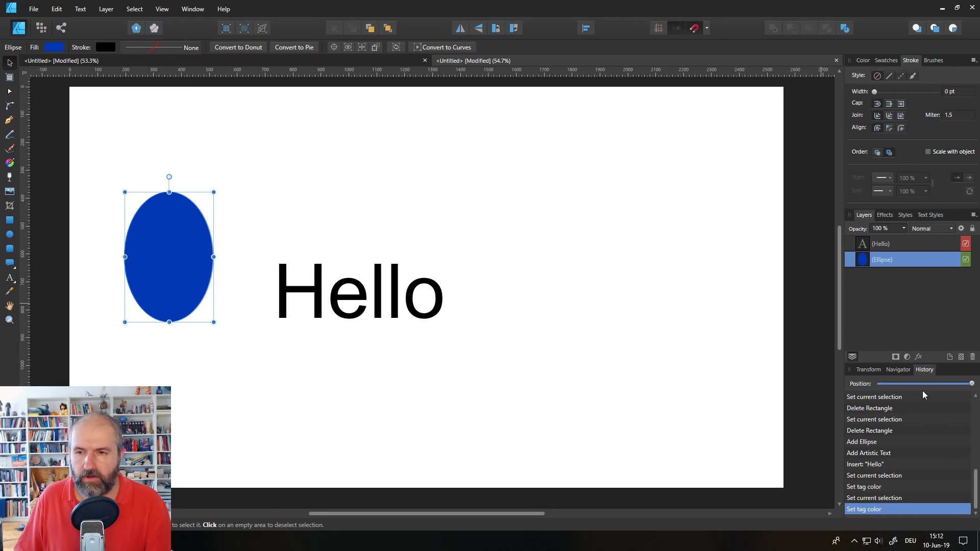
- Delete the ellipse and the Hello text from the page
left_click(923, 244)
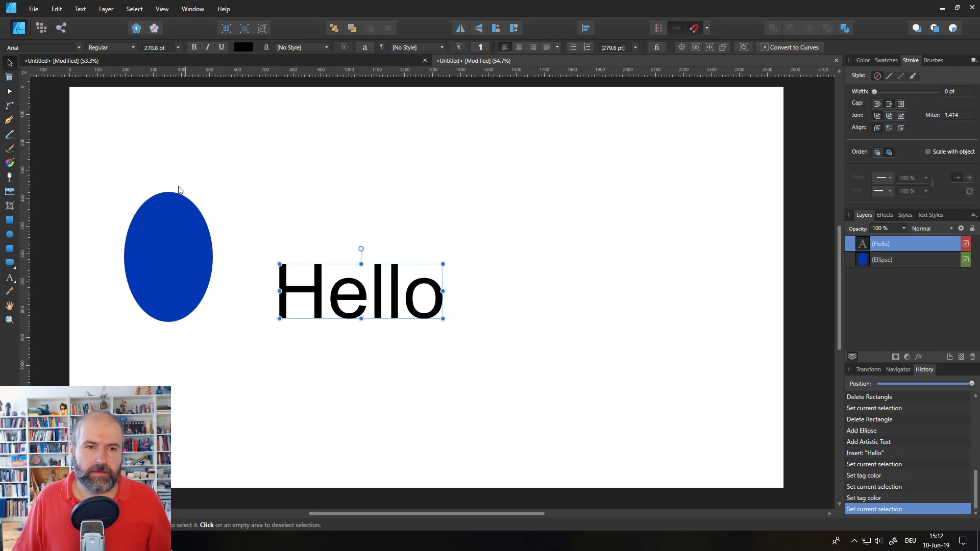
left_click_drag(154, 169, 330, 302)
left_click_drag(487, 368, 126, 215)
left_click(148, 250)
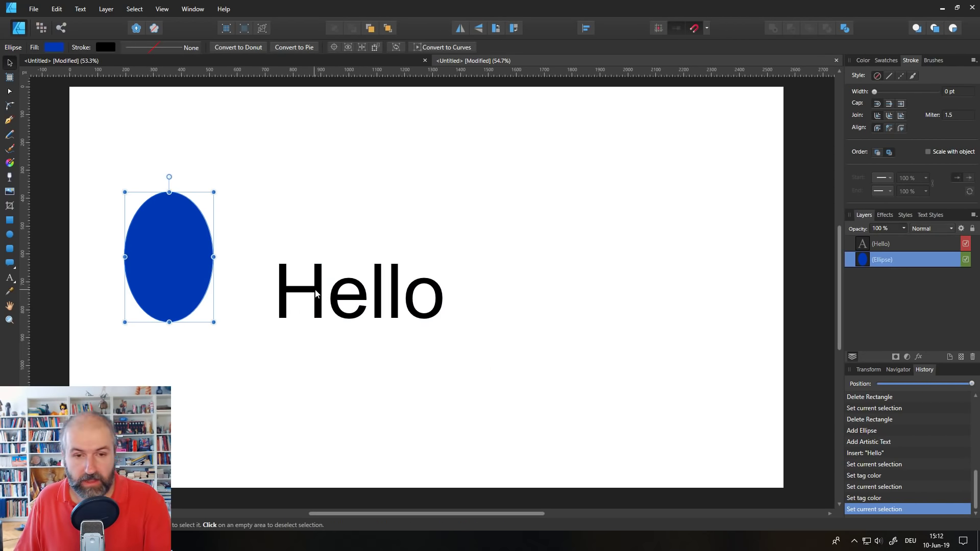
key("Delete")
left_click(341, 300)
key("Delete")
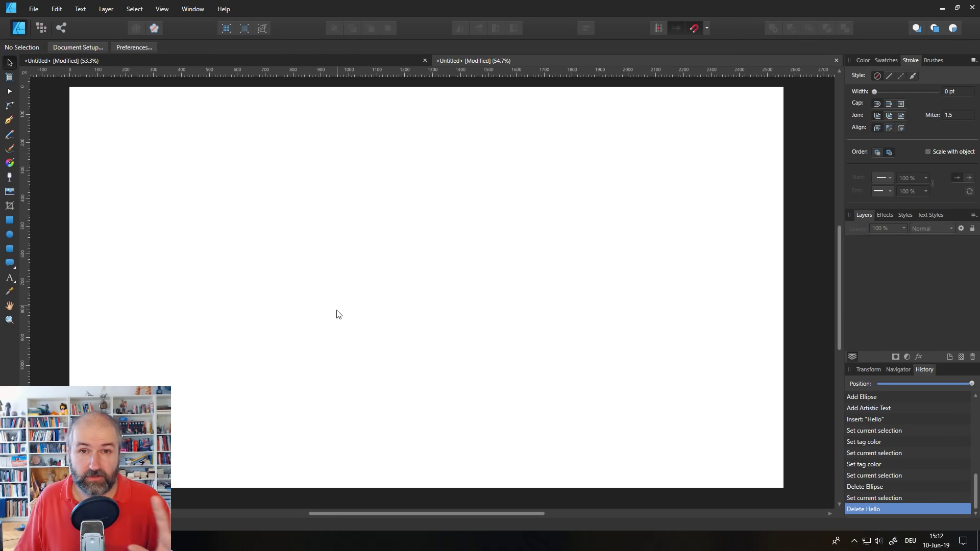
- Draw a wavy freehand curve about 1860 px wide across the upper half of the page with the Pencil tool, and turn on sculpting
left_click(10, 136)
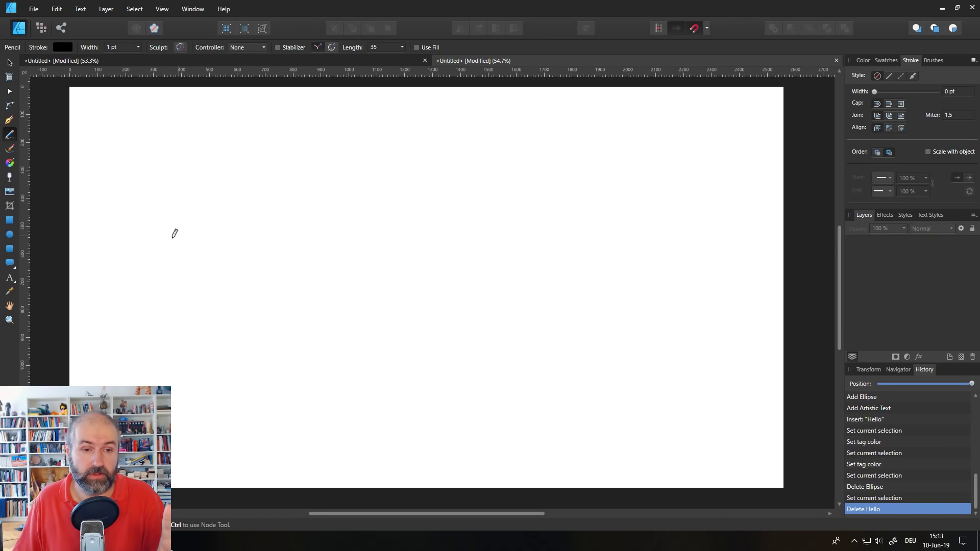
mouse_move(152, 276)
left_mouse_down()
mouse_move(152, 249)
mouse_move(193, 188)
mouse_move(241, 189)
mouse_move(295, 250)
mouse_move(359, 258)
mouse_move(402, 188)
mouse_move(606, 248)
mouse_move(672, 247)
left_mouse_up()
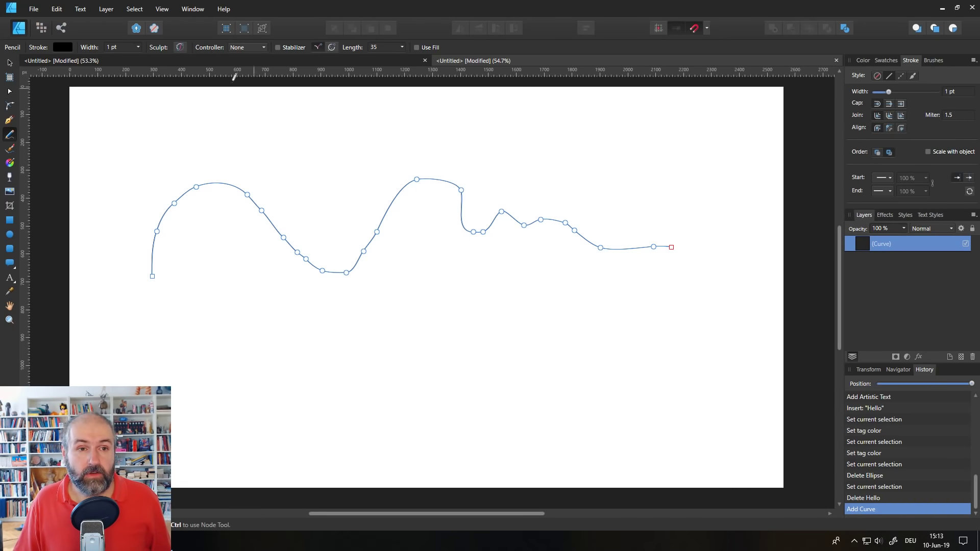
left_click(181, 48)
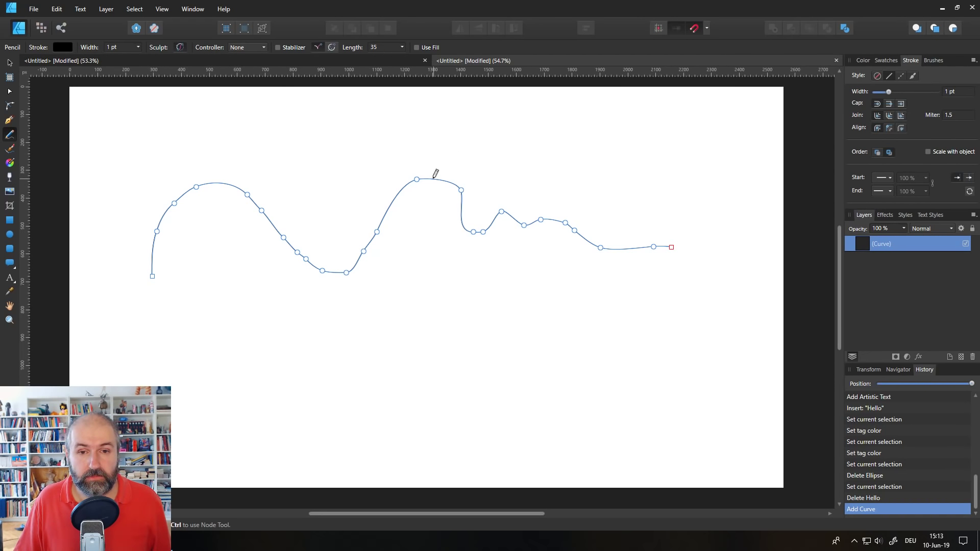
- Sculpt the curve's second crest and central valley with pencil strokes, and extend its right end back beneath it to the starting point
mouse_move(440, 179)
left_mouse_down()
mouse_move(498, 168)
mouse_move(545, 184)
mouse_move(570, 227)
left_mouse_up()
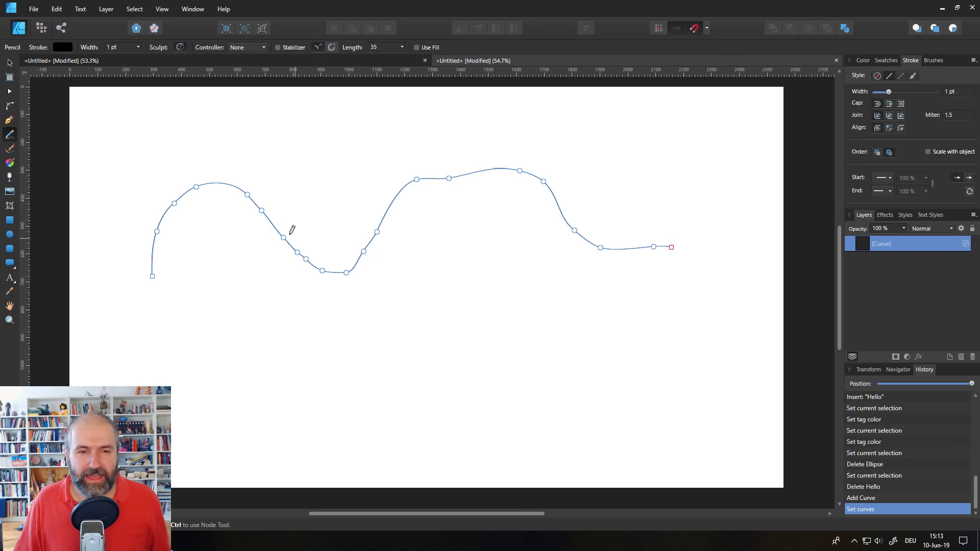
mouse_move(259, 205)
left_mouse_down()
mouse_move(284, 225)
mouse_move(396, 196)
left_mouse_up()
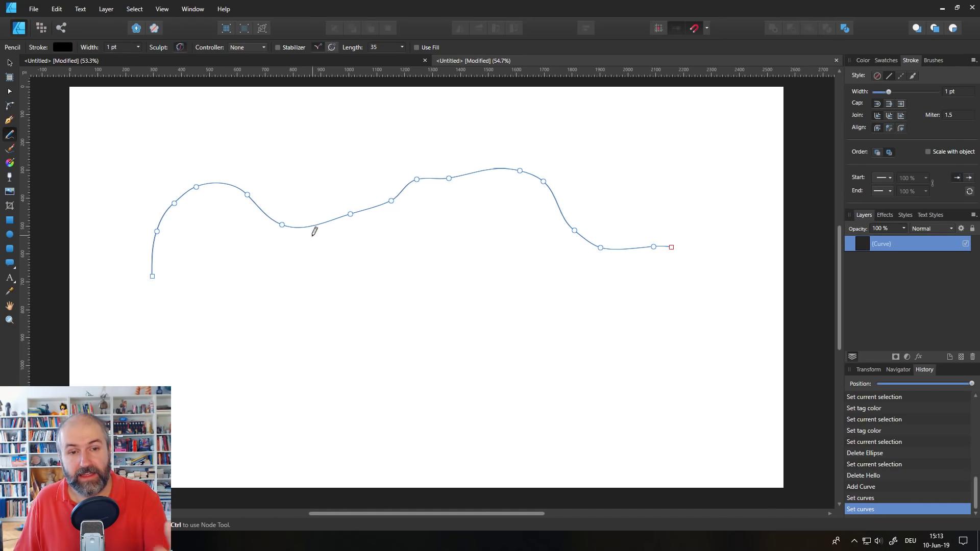
mouse_move(220, 182)
left_mouse_down()
mouse_move(273, 182)
mouse_move(352, 212)
left_mouse_up()
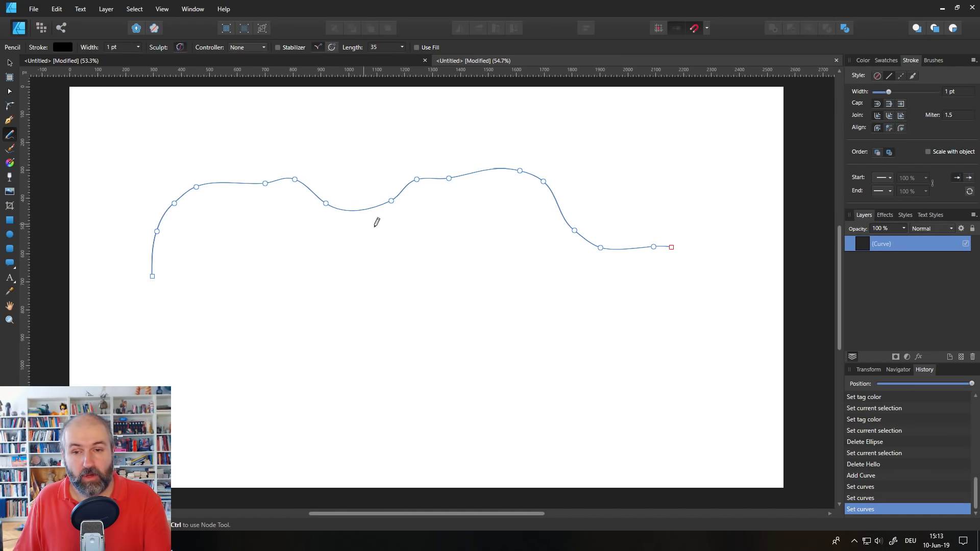
mouse_move(671, 248)
left_mouse_down()
mouse_move(655, 305)
mouse_move(537, 273)
mouse_move(413, 277)
mouse_move(292, 305)
mouse_move(217, 277)
mouse_move(154, 279)
left_mouse_up()
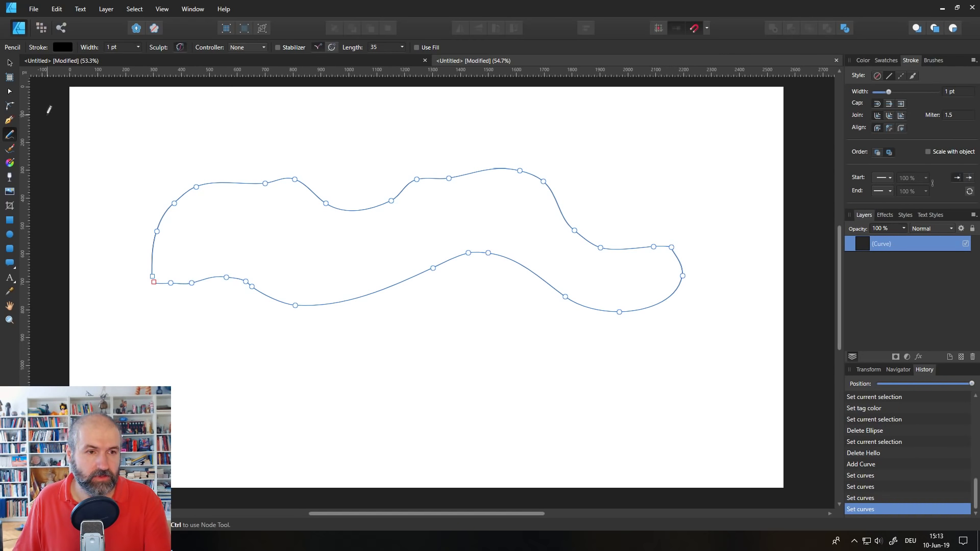
- Close the curve by joining its end node to its start node, fill it with the recent light blue, and deselect it
left_click(8, 93)
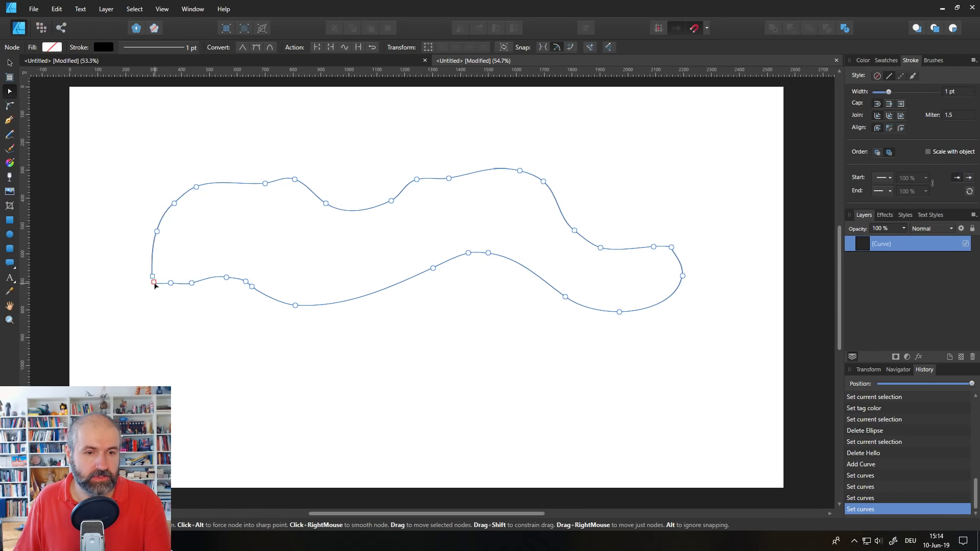
left_click_drag(154, 282, 153, 276)
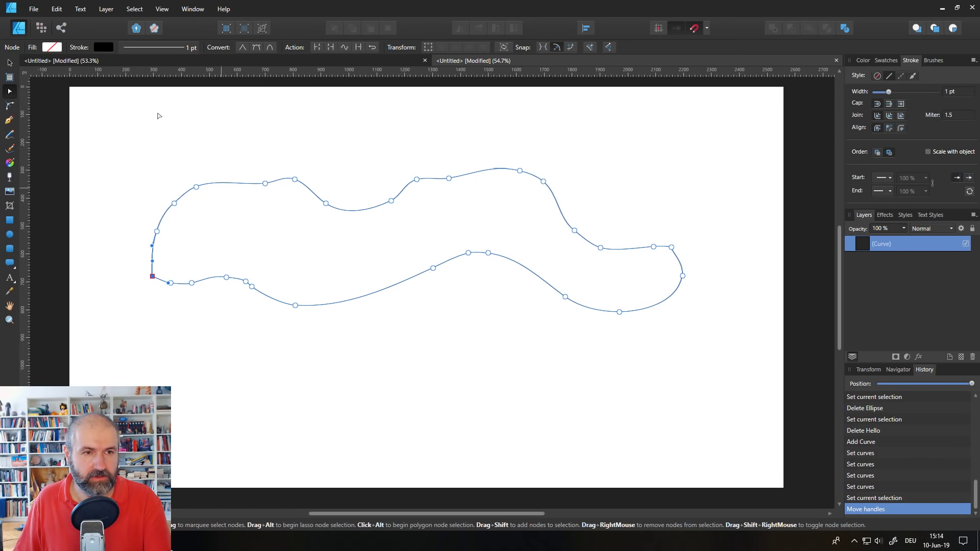
left_click(49, 51)
left_click(47, 84)
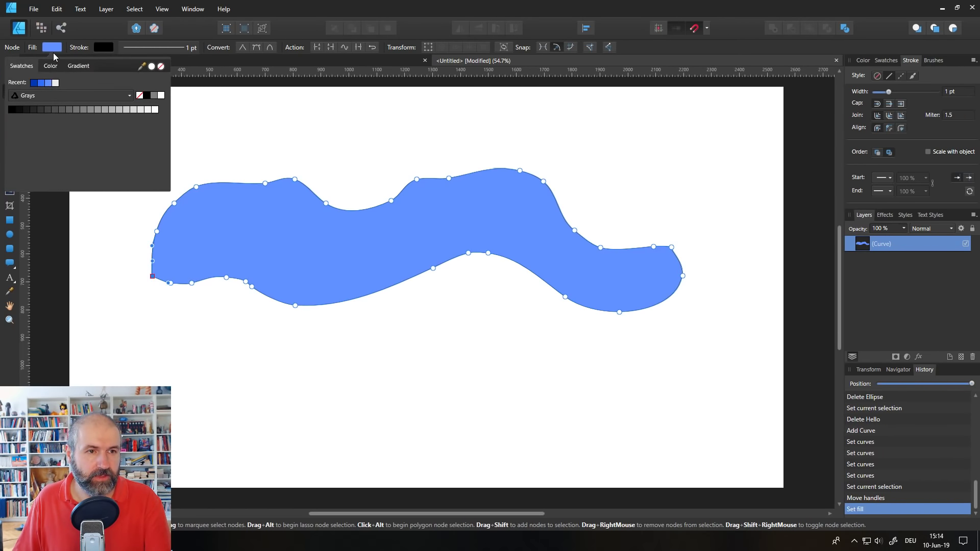
left_click(99, 102)
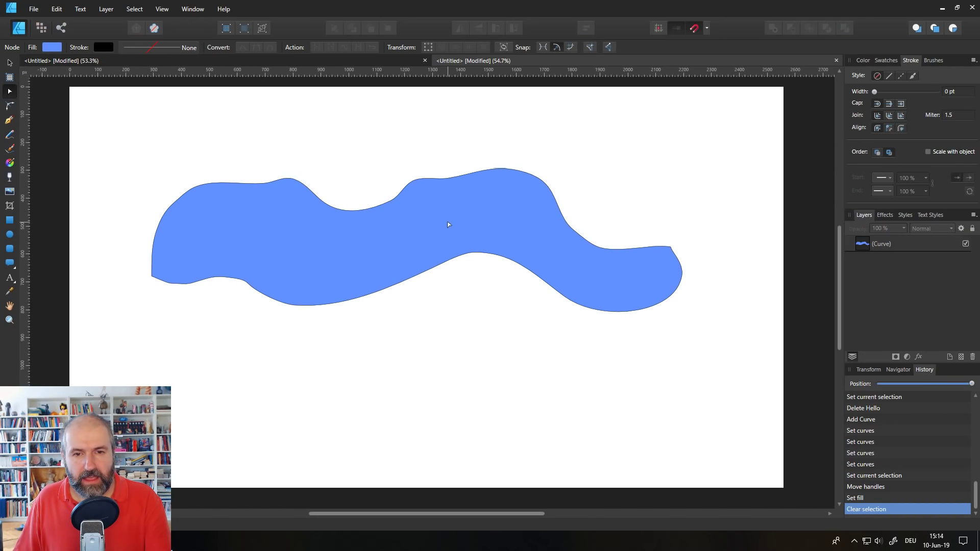
left_click(8, 138)
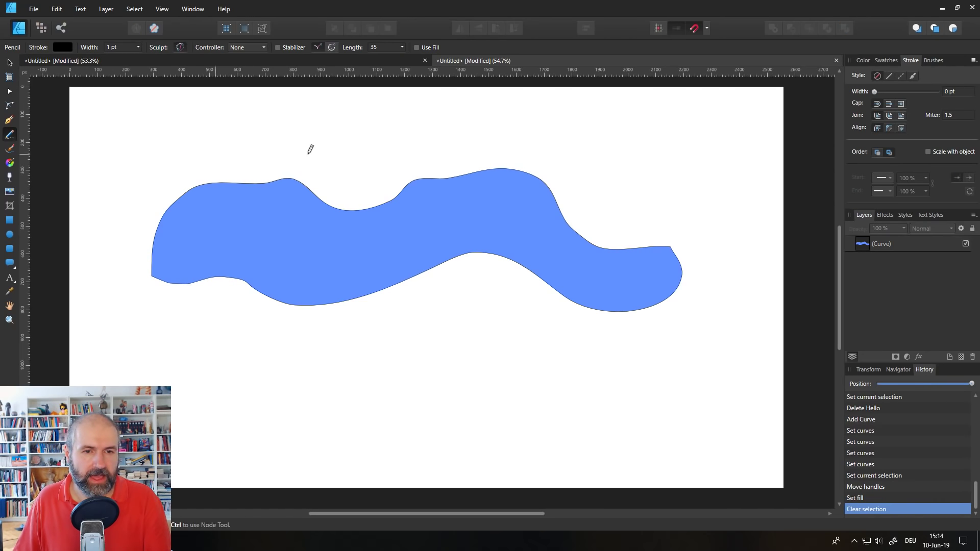
mouse_move(287, 178)
left_mouse_down()
mouse_move(313, 186)
mouse_move(413, 162)
mouse_move(438, 180)
left_mouse_up()
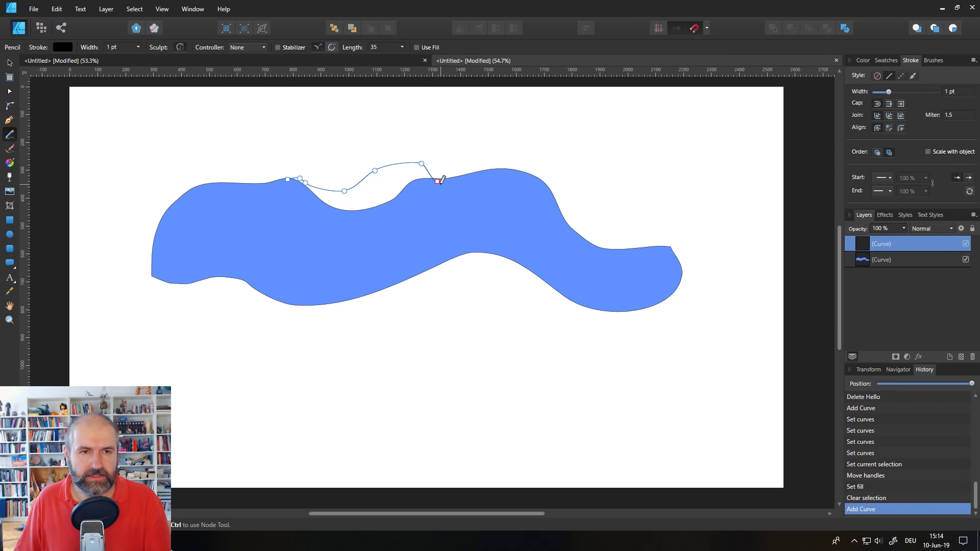
key("Delete")
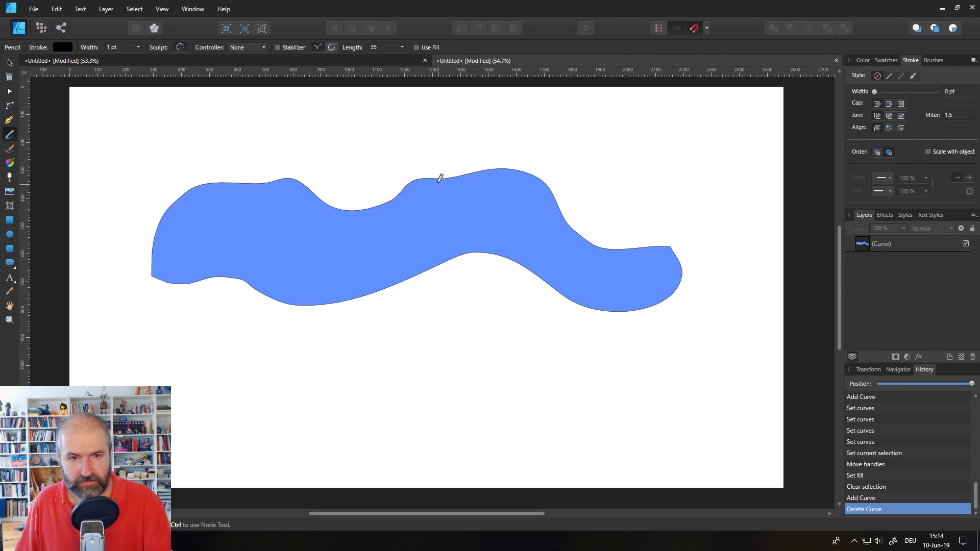
left_click(9, 65)
left_click(219, 216)
key("n")
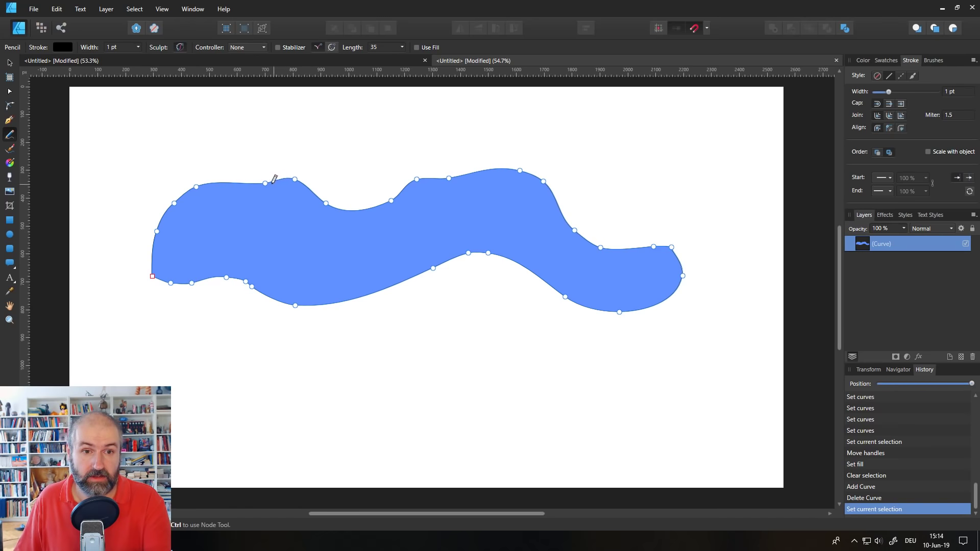
mouse_move(271, 182)
left_mouse_down()
mouse_move(314, 173)
mouse_move(436, 176)
left_mouse_up()
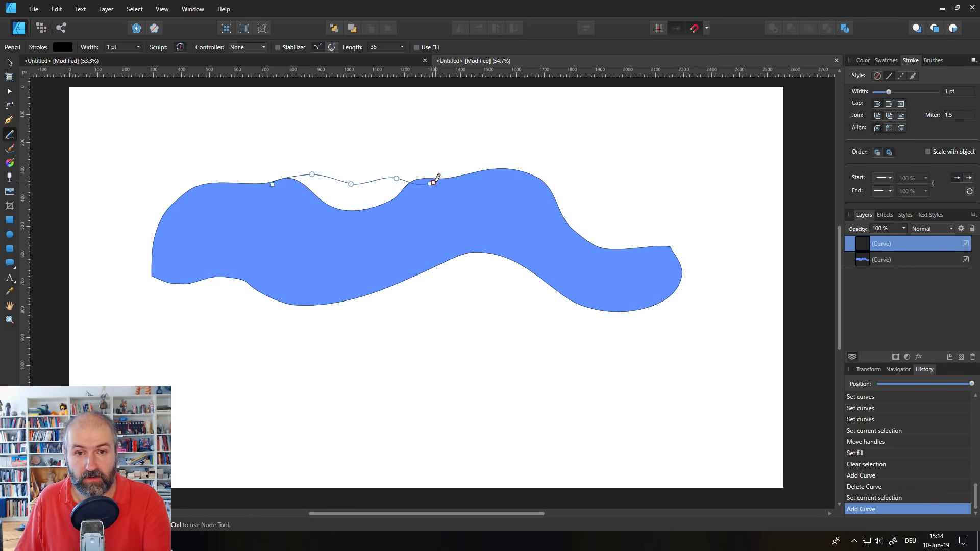
key("Delete")
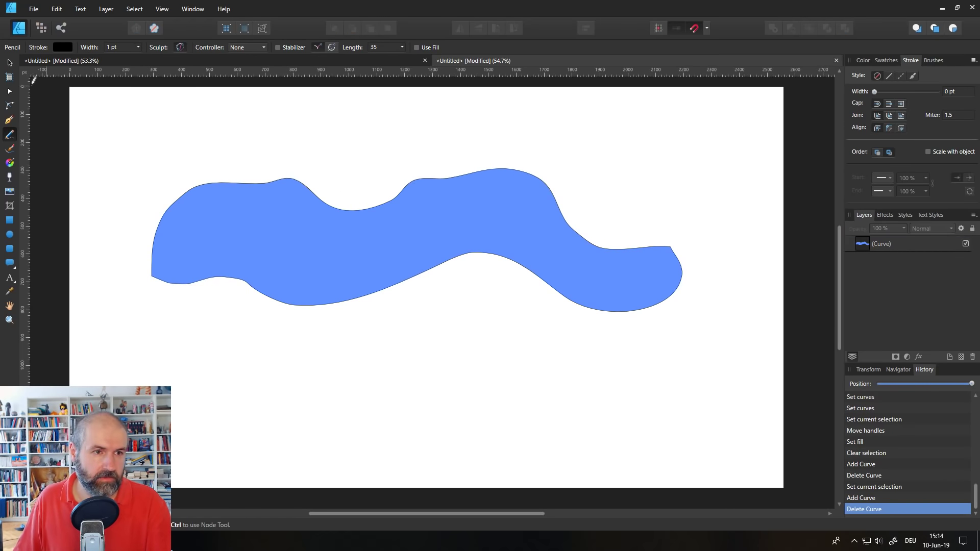
- Reselect the blue shape and sculpt it with the Pencil tool, filling the dip in its upper edge and bulging its lower edge downward
left_click(9, 63)
left_click(202, 217)
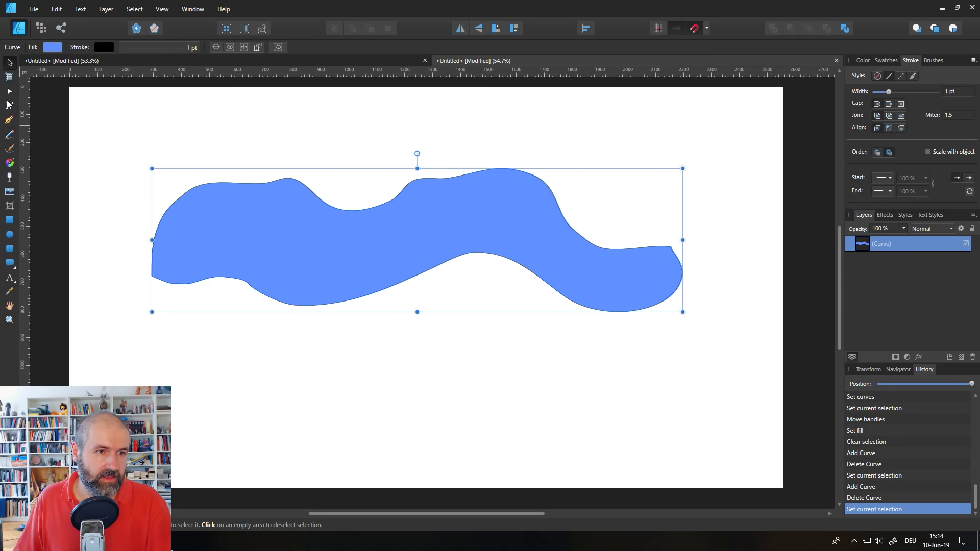
left_click(9, 134)
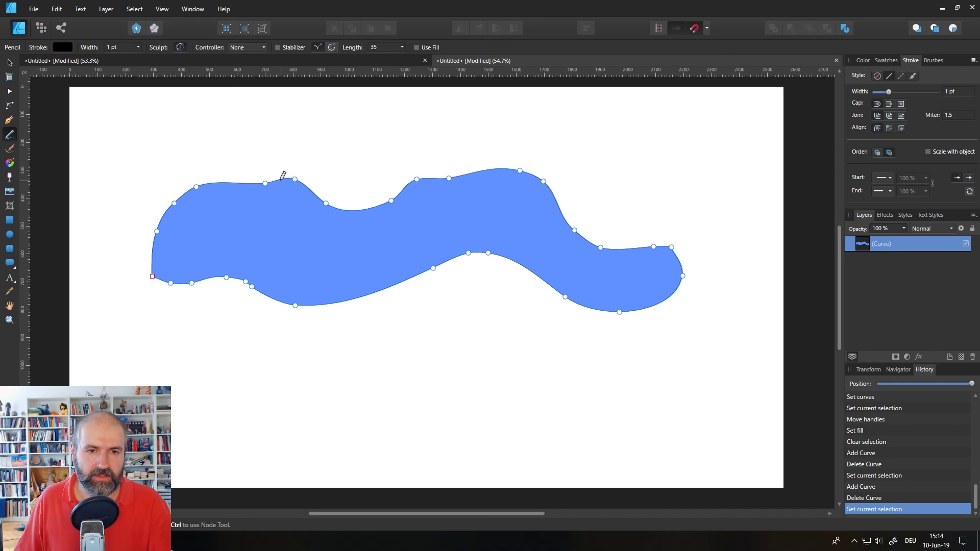
mouse_move(285, 177)
left_mouse_down()
mouse_move(326, 163)
mouse_move(421, 174)
left_mouse_up()
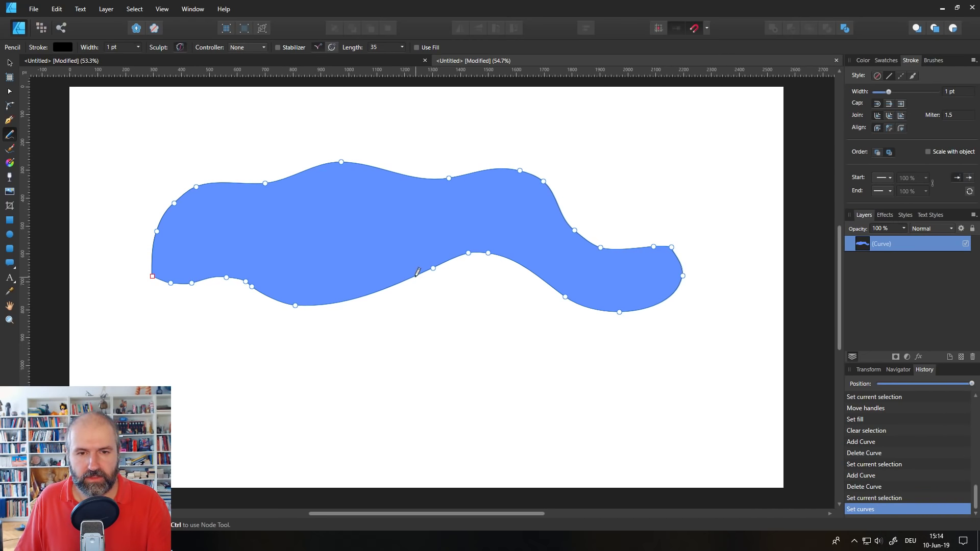
mouse_move(417, 273)
left_mouse_down()
mouse_move(444, 269)
mouse_move(485, 298)
mouse_move(527, 294)
mouse_move(560, 320)
mouse_move(606, 309)
left_mouse_up()
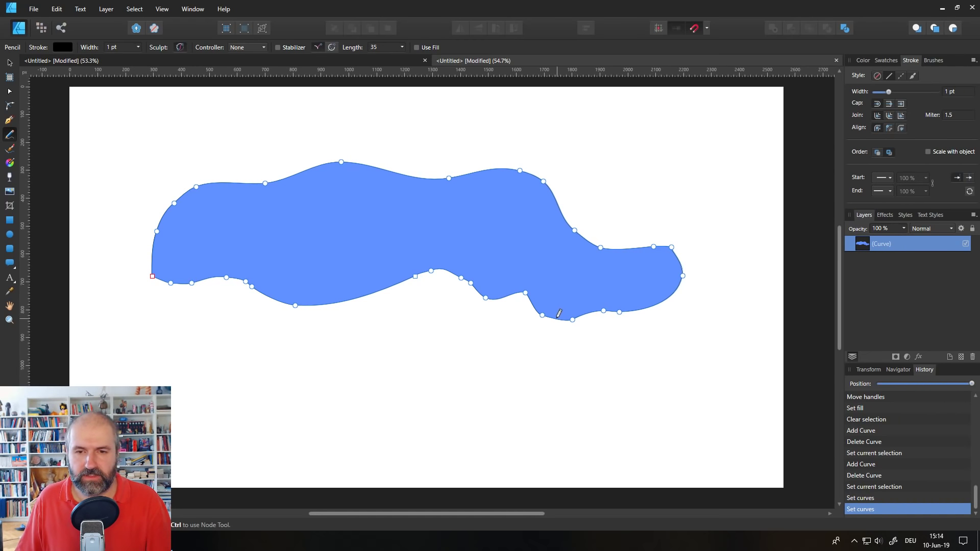
mouse_move(542, 315)
left_mouse_down()
mouse_move(448, 304)
mouse_move(402, 280)
left_mouse_up()
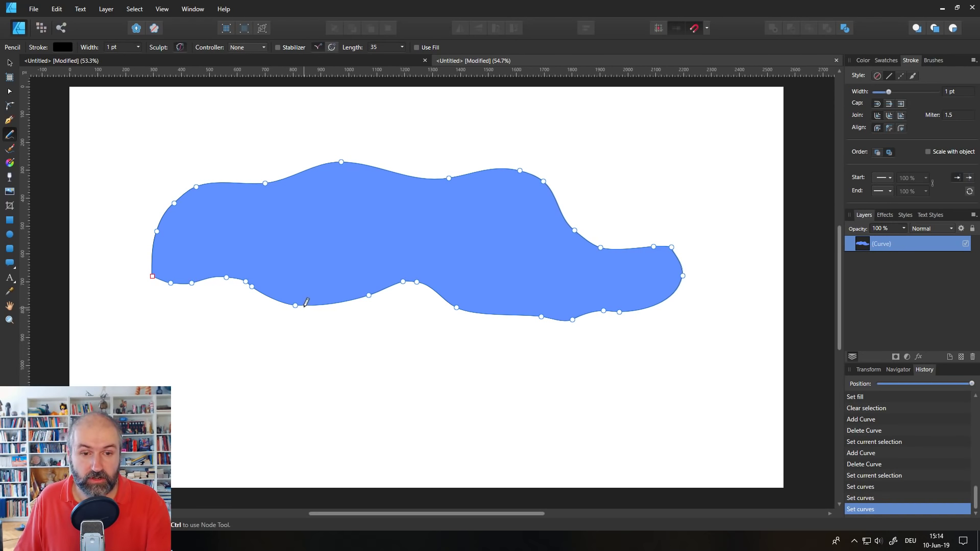
mouse_move(321, 306)
left_mouse_down()
mouse_move(347, 322)
mouse_move(487, 355)
mouse_move(560, 316)
left_mouse_up()
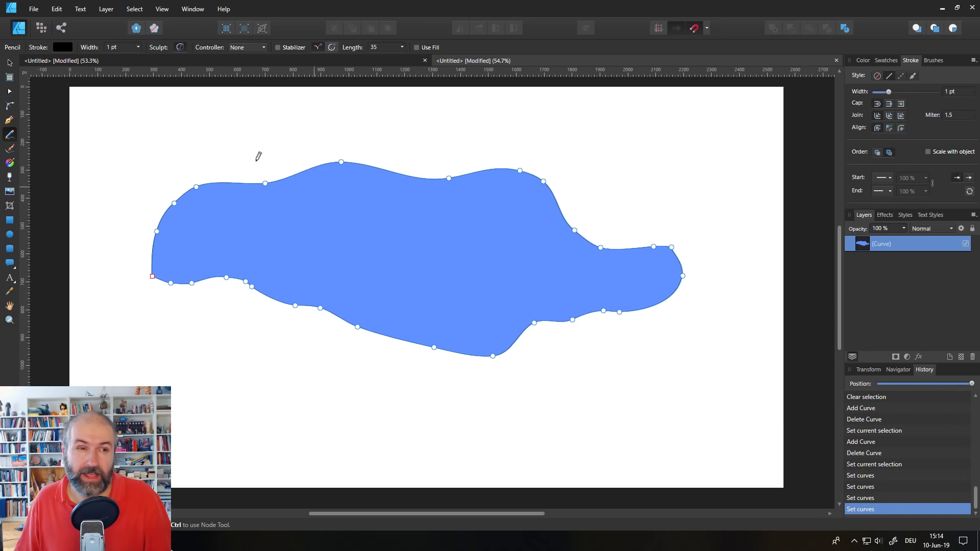
- Select the sculpted blue shape with the Move tool and delete it from the page
left_click(10, 62)
left_click_drag(365, 250, 362, 247)
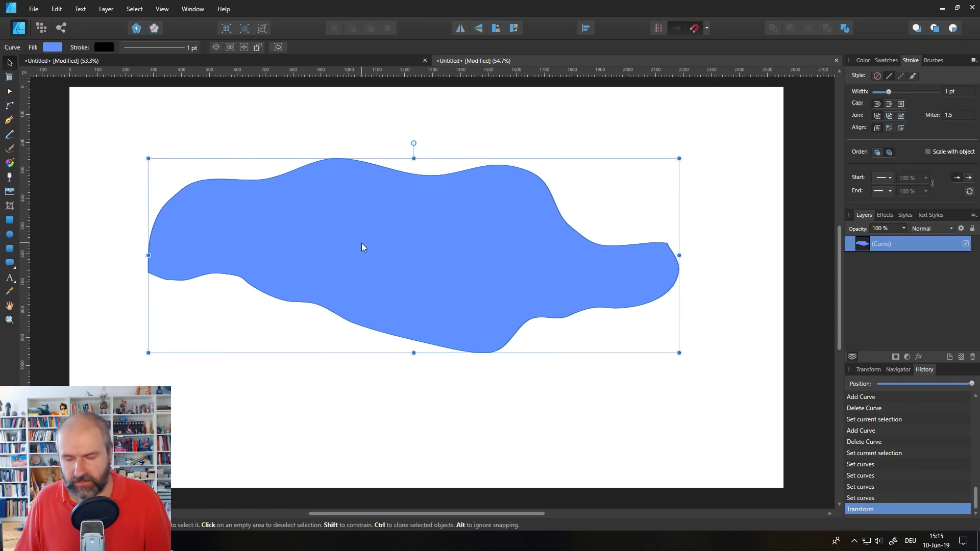
key("Delete")
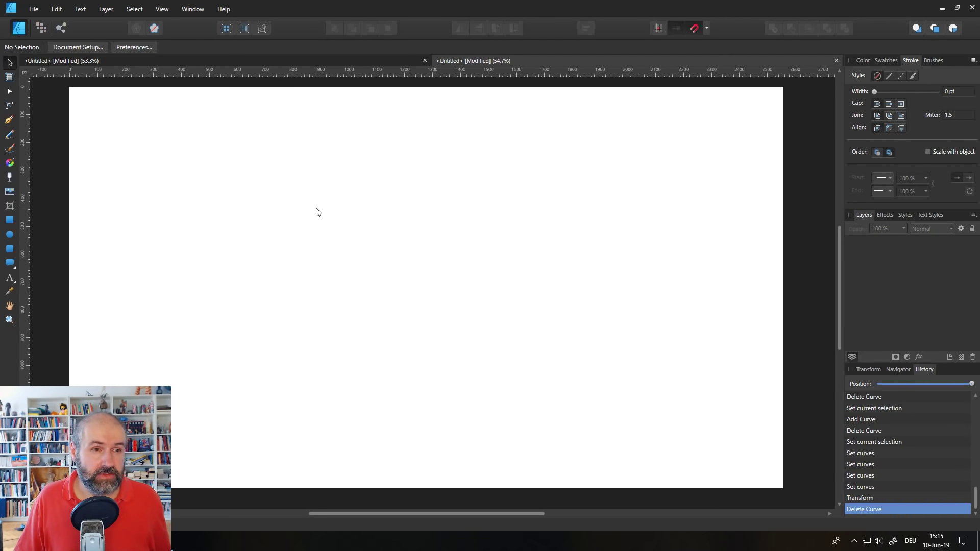
- View the Vector Brush tool's advanced stroke settings and close them without changes
left_click(9, 150)
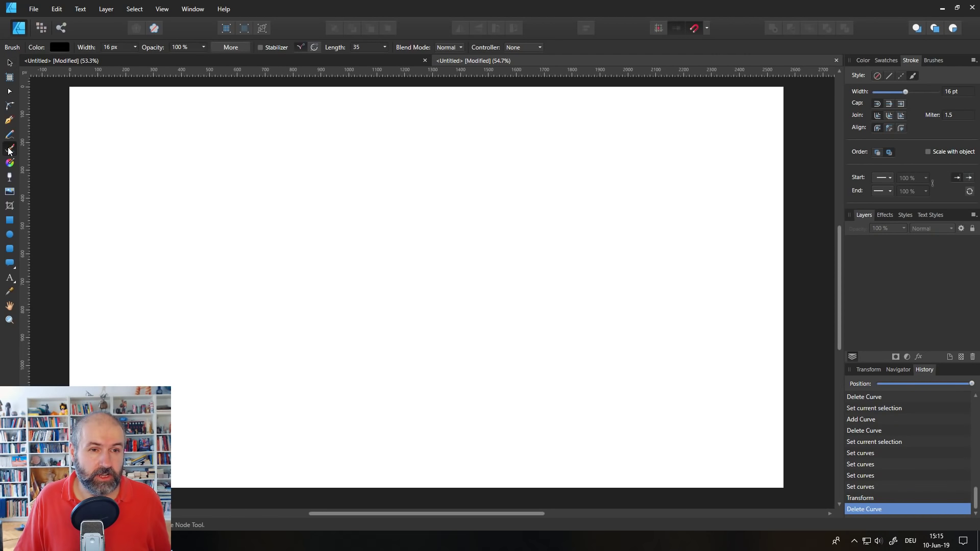
left_click(237, 47)
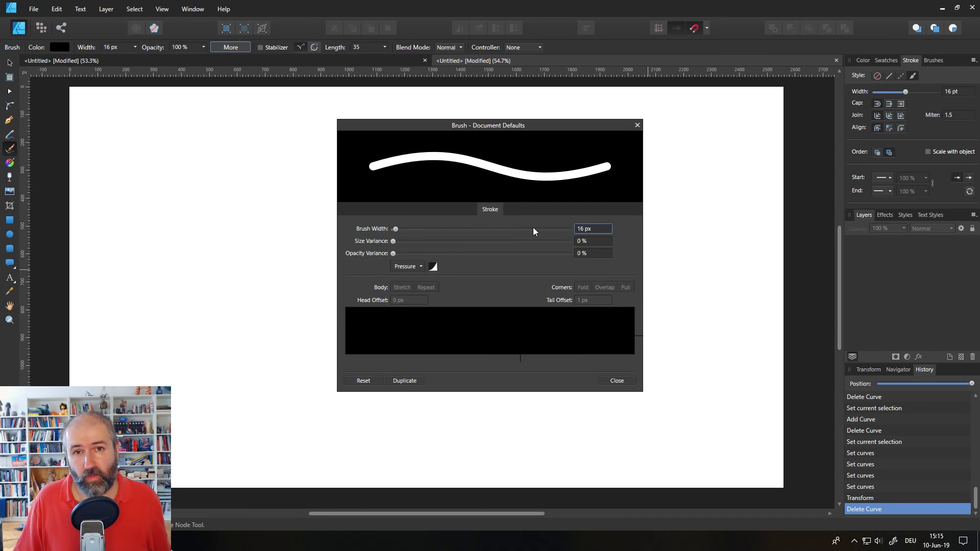
left_click(638, 125)
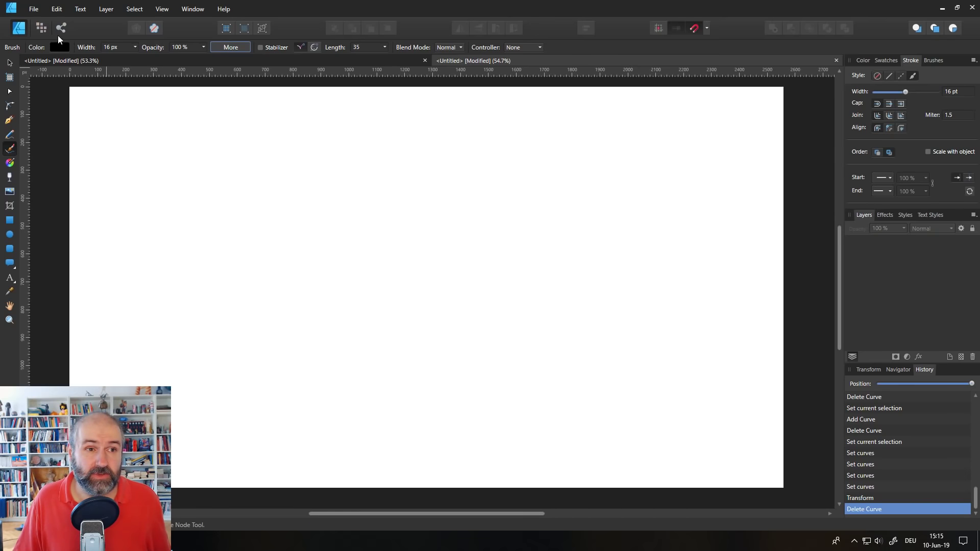
- Switch to the Pixel Persona and view the Sub Brushes options in the Paint Brush tool's advanced settings
left_click(42, 28)
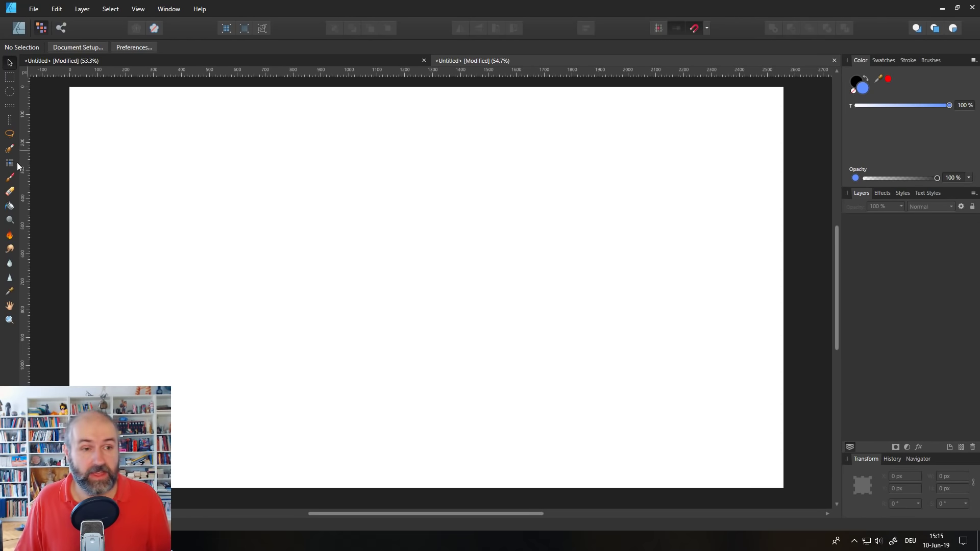
left_click(9, 177)
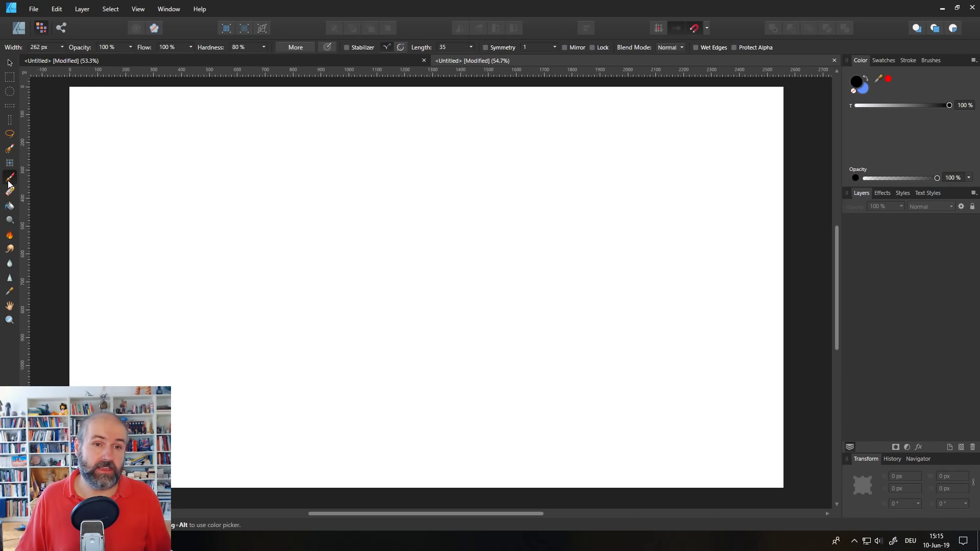
left_click(291, 48)
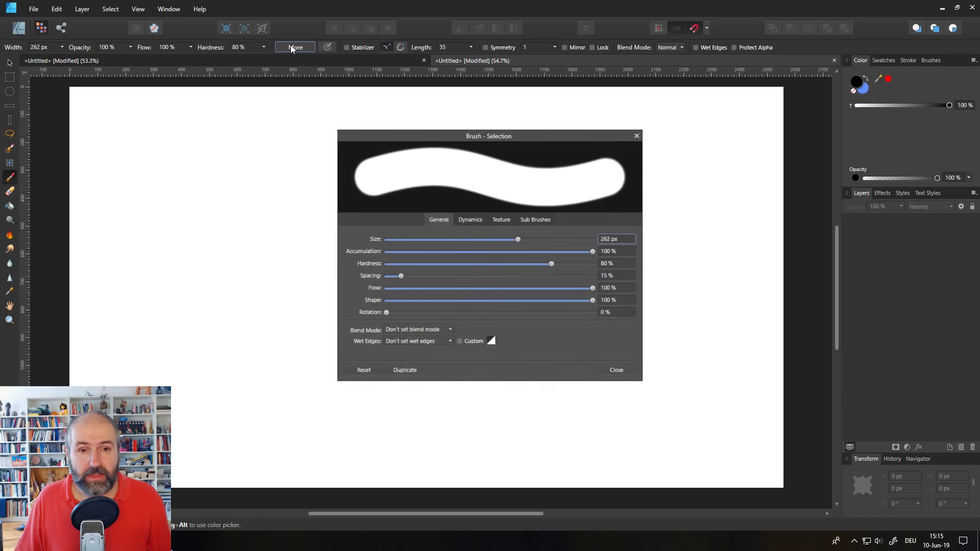
left_click(539, 221)
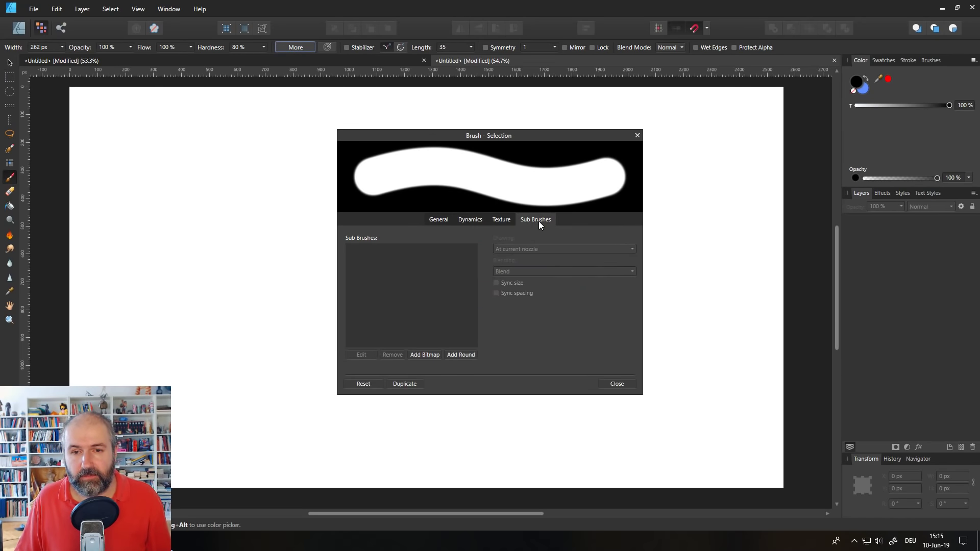
left_click(638, 136)
- Show the Brushes studio and switch it to the Markers category
left_click(930, 61)
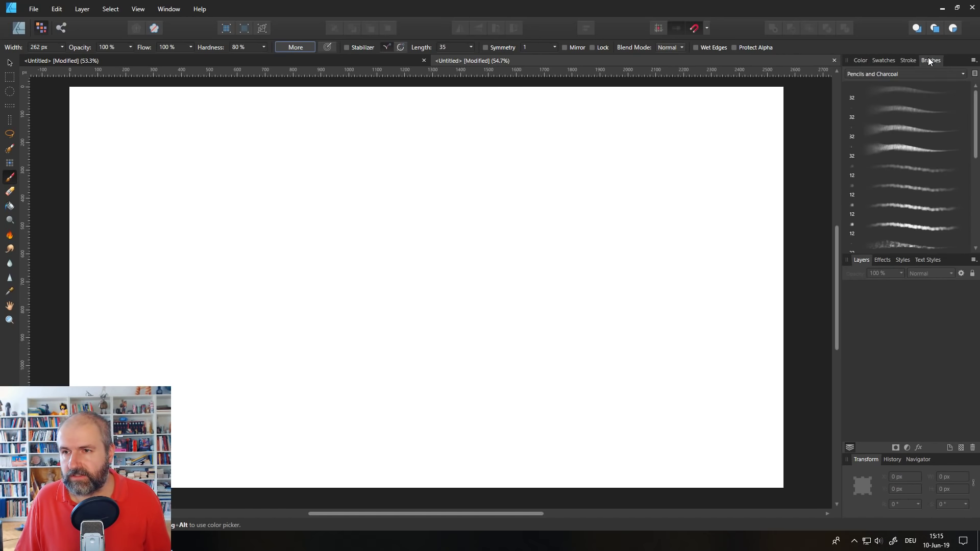
left_click(898, 77)
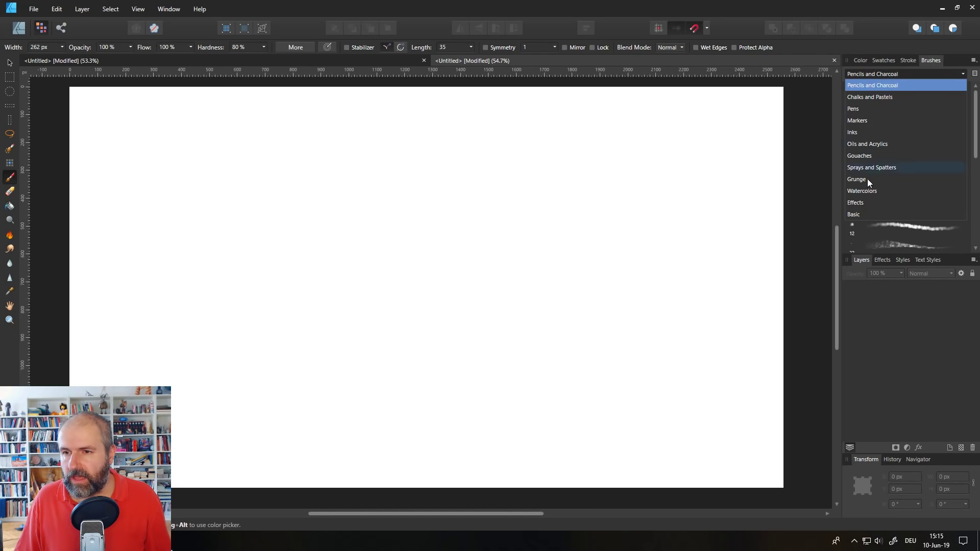
left_click(865, 124)
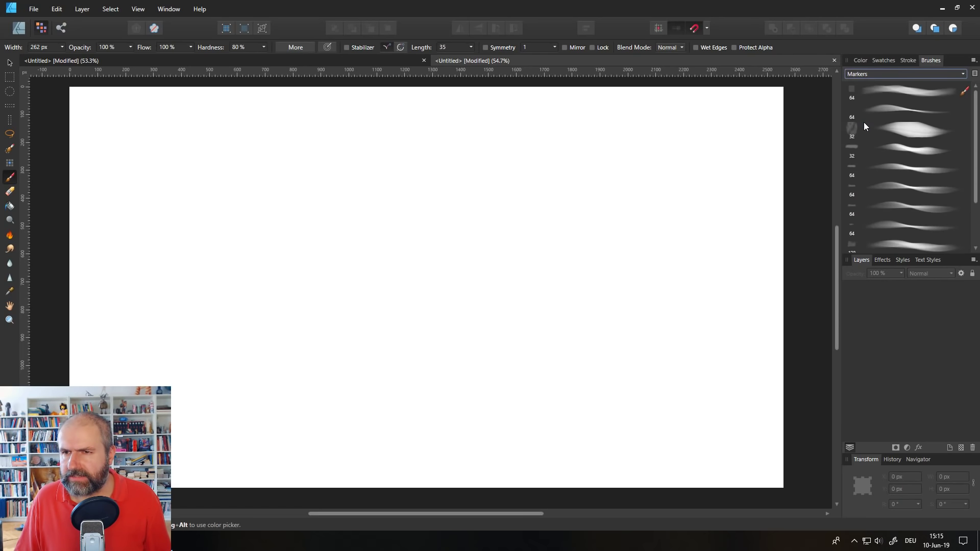
- Paint a wavy black stroke across the page with the soft 32 px Markers brush
left_click(912, 129)
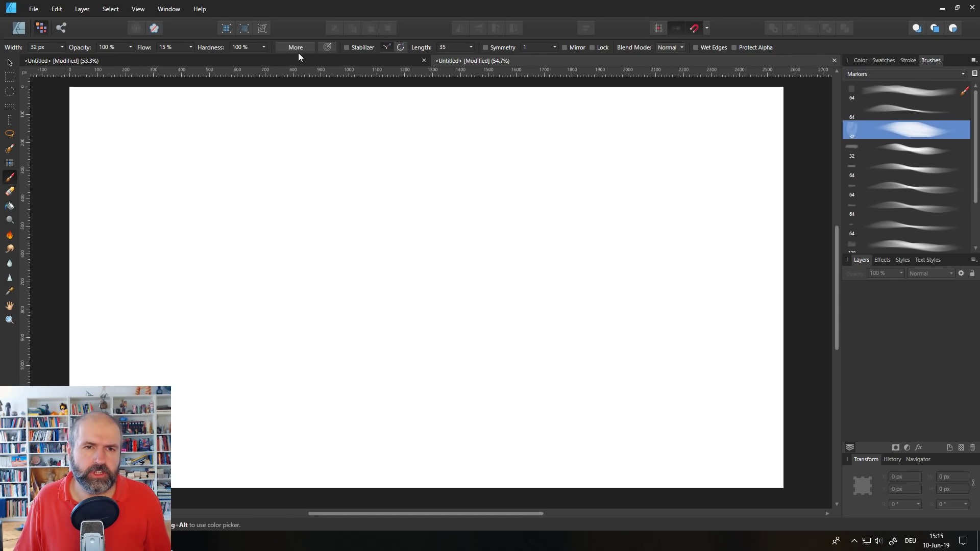
mouse_move(214, 193)
left_mouse_down()
mouse_move(267, 175)
mouse_move(665, 219)
mouse_move(666, 203)
left_mouse_up()
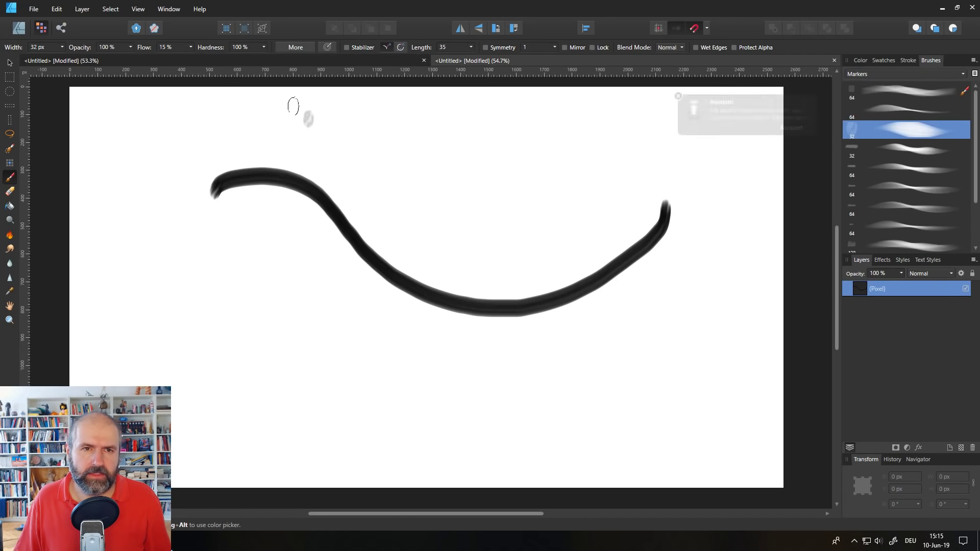
- Add a textured 32 px brush from the Inks category as a sub brush of the current marker brush
left_click(303, 46)
left_click(534, 220)
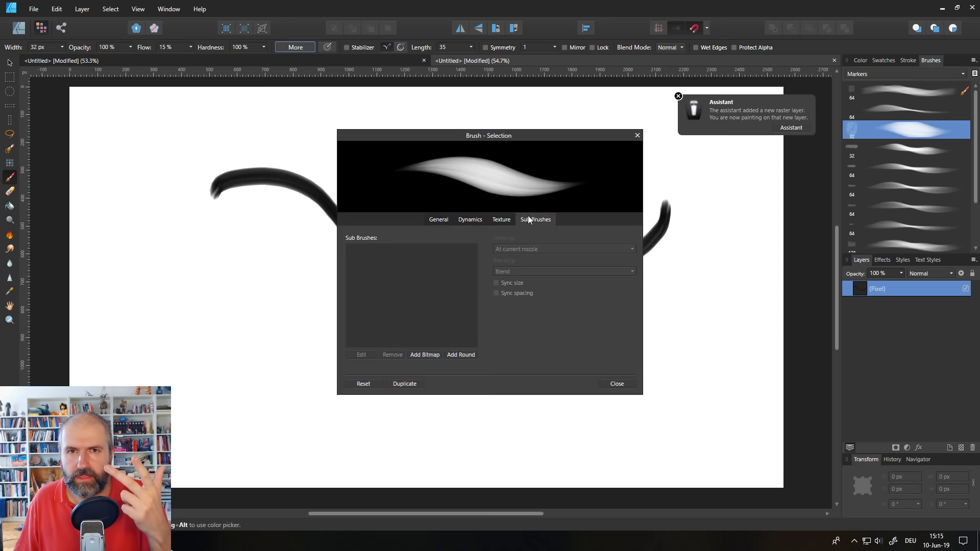
left_click(458, 400)
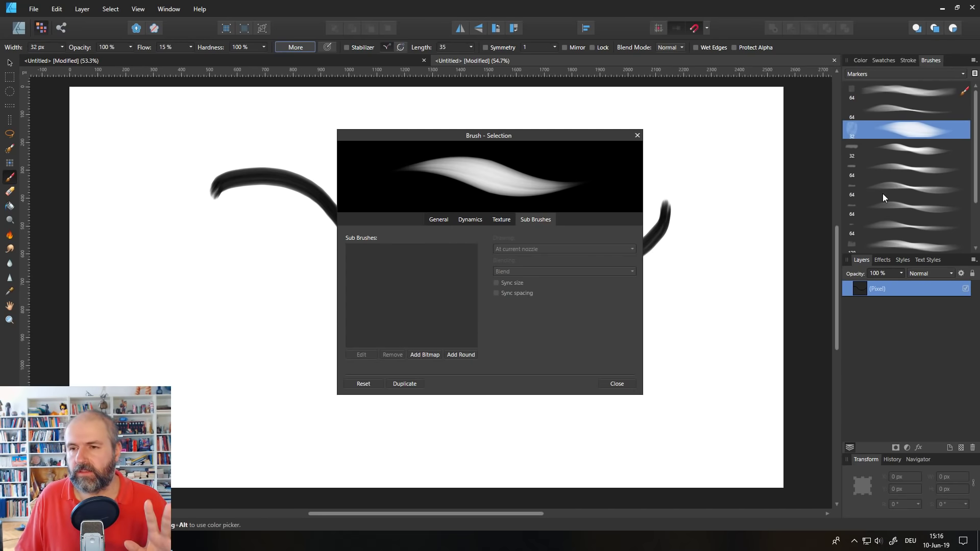
scroll(885, 199, "up", 1)
left_click(905, 73)
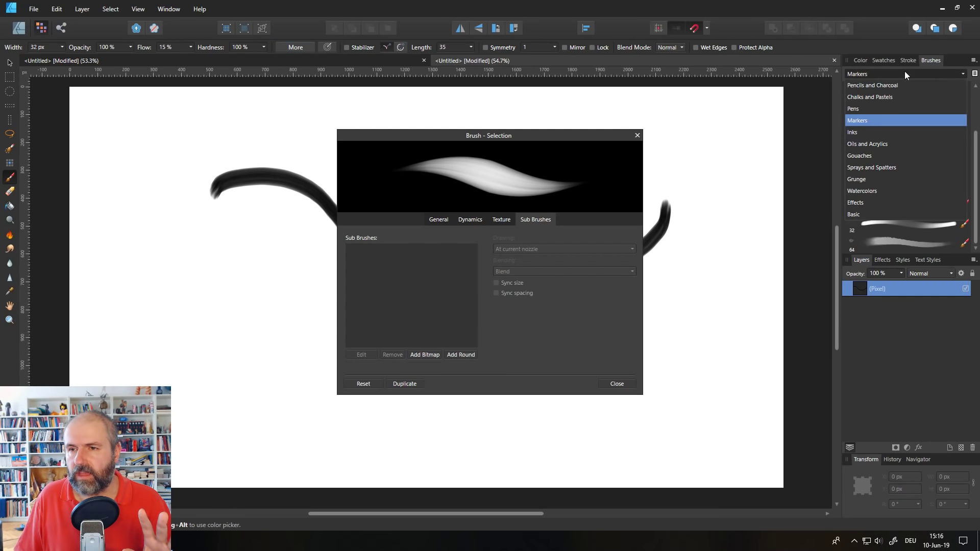
left_click(868, 132)
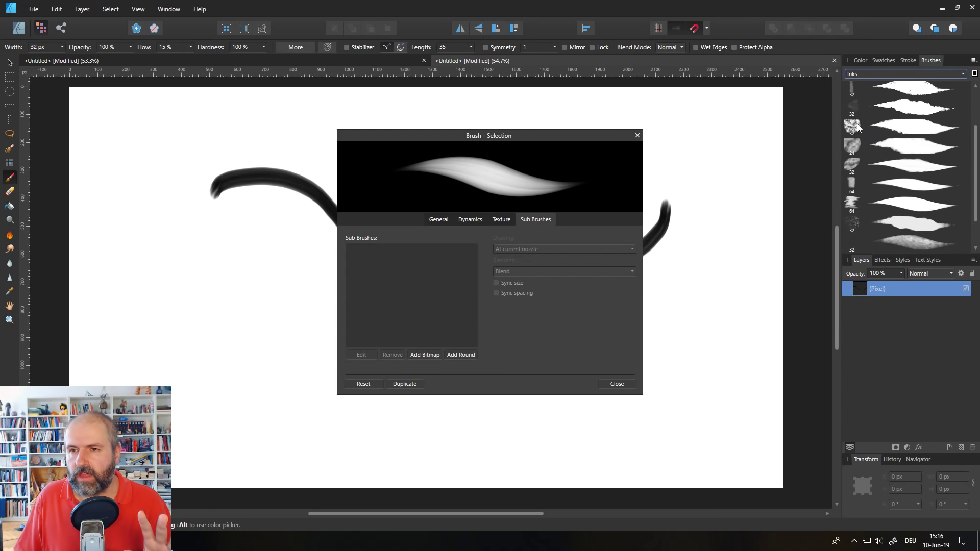
left_click_drag(857, 123, 439, 271)
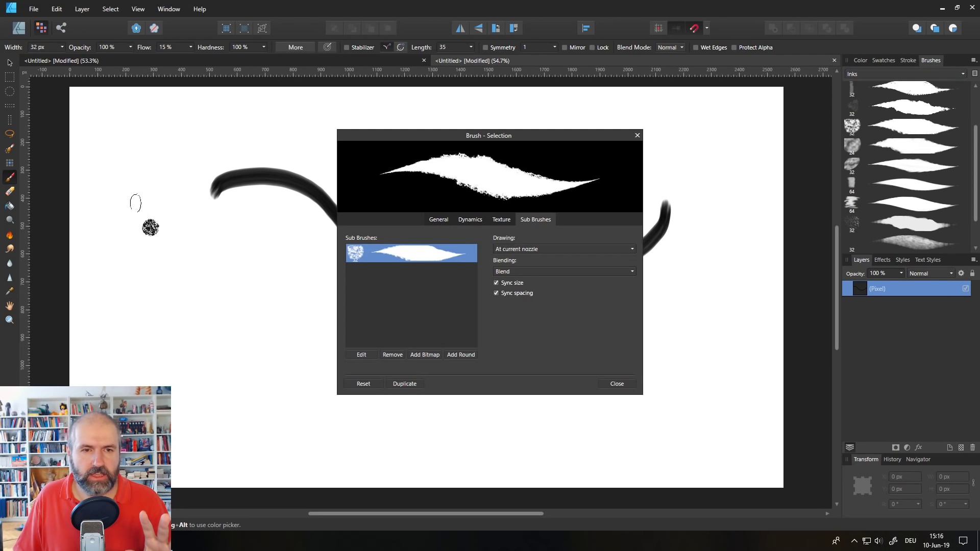
- Paint a long winding stroke around the page with the combined brush and close the brush settings
mouse_move(97, 153)
left_mouse_down()
mouse_move(175, 199)
mouse_move(156, 346)
mouse_move(213, 382)
mouse_move(258, 285)
mouse_move(292, 279)
mouse_move(274, 341)
mouse_move(286, 422)
mouse_move(370, 470)
mouse_move(504, 459)
mouse_move(636, 428)
mouse_move(707, 389)
mouse_move(709, 296)
left_mouse_up()
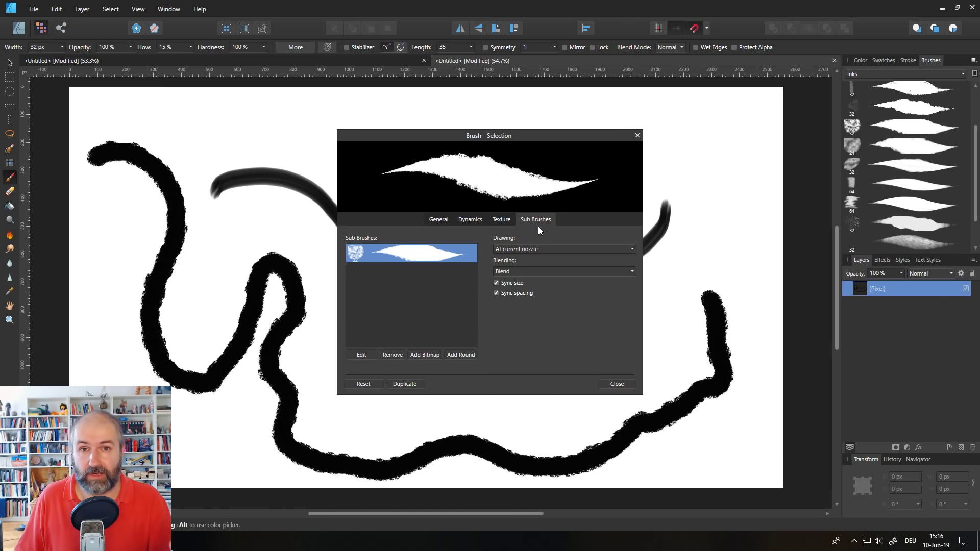
left_click(636, 135)
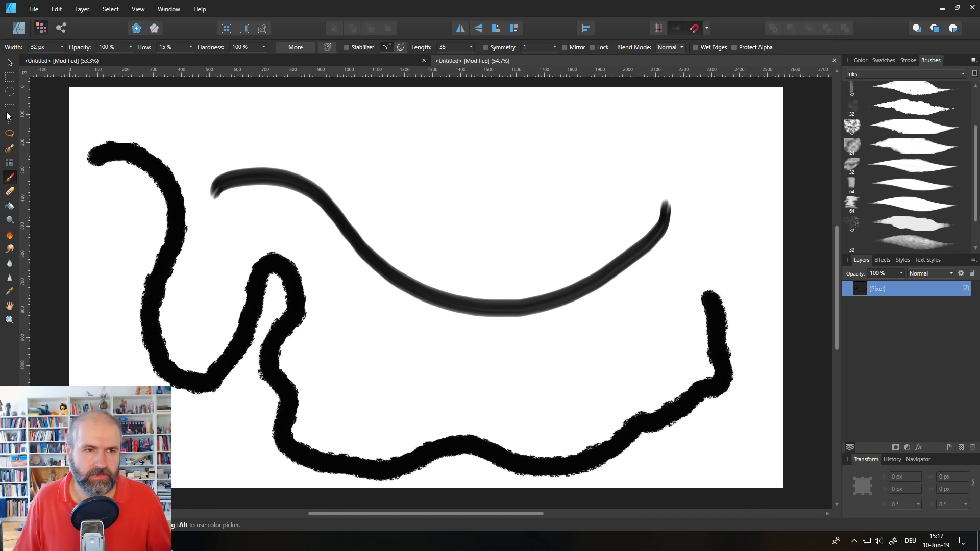
- Return to the Designer Persona and delete the painted pixel layer
left_click(20, 28)
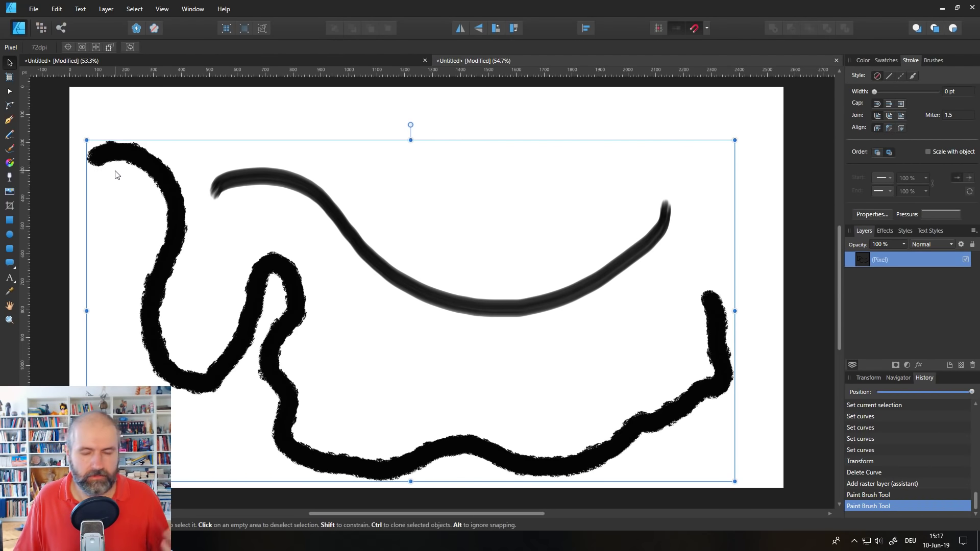
key("Delete")
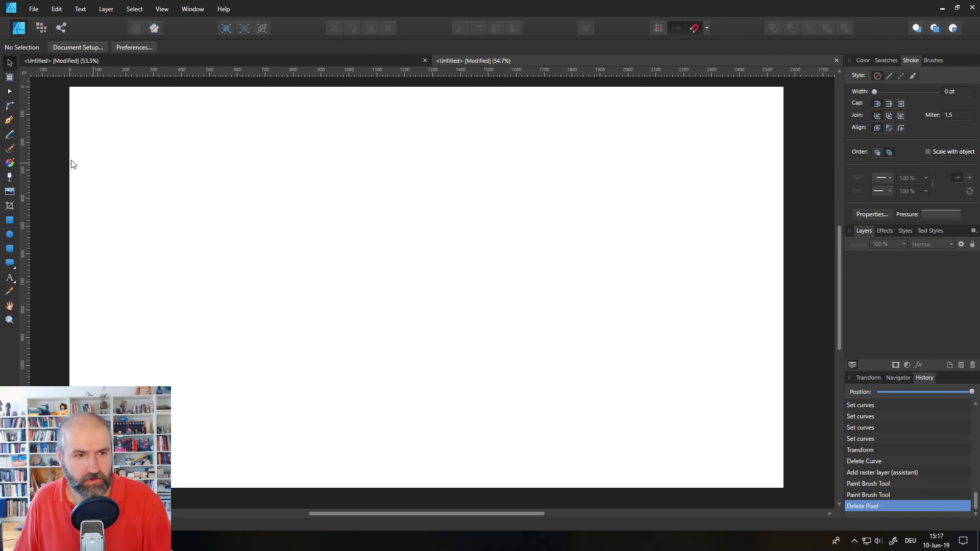
- Draw a wavy 16 pt black curve across the page with the Vector Brush tool
left_click(9, 149)
mouse_move(118, 198)
left_mouse_down()
mouse_move(164, 154)
mouse_move(513, 292)
left_mouse_up()
left_click_drag(567, 255, 603, 217)
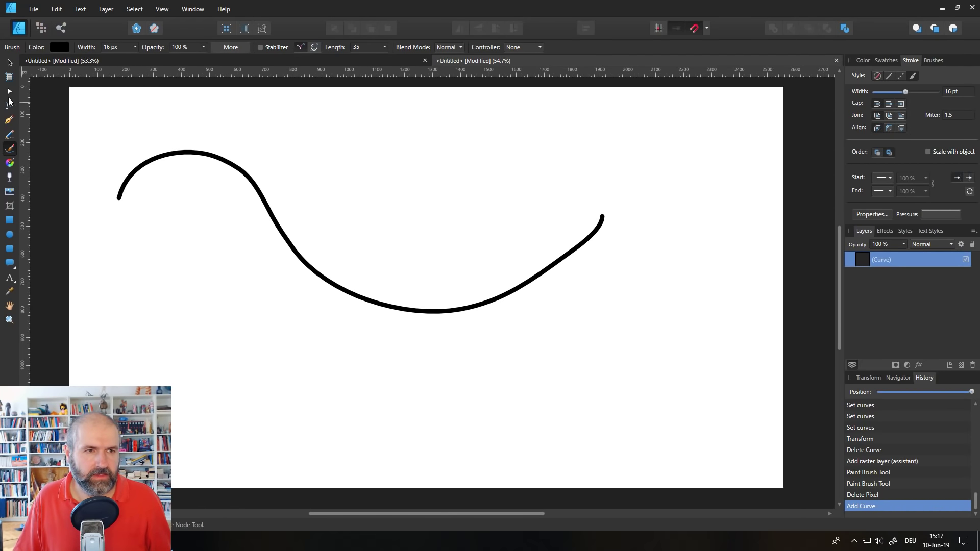
- Reshape the curve with the Node tool by pulling one middle node up and the next one far down
left_click(9, 91)
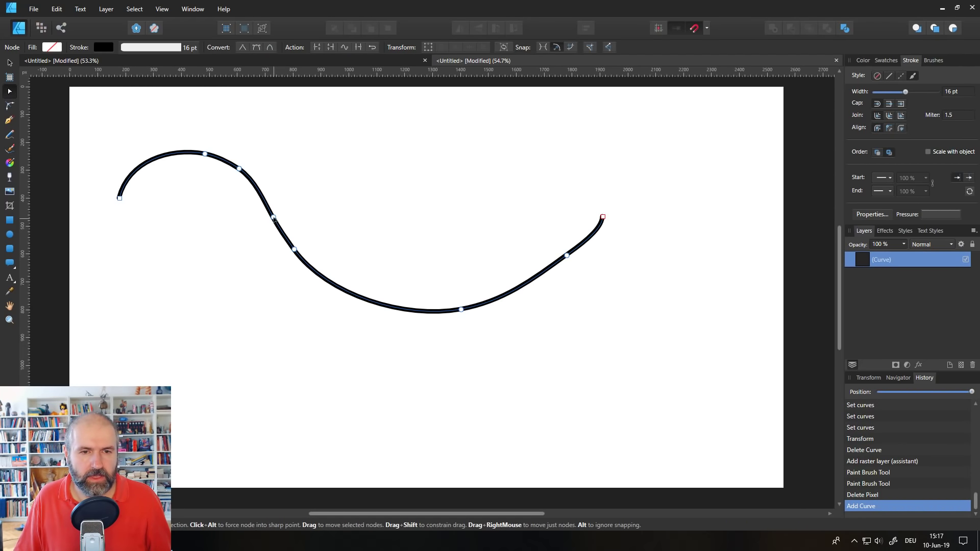
left_click_drag(274, 217, 317, 178)
left_click_drag(295, 250, 250, 376)
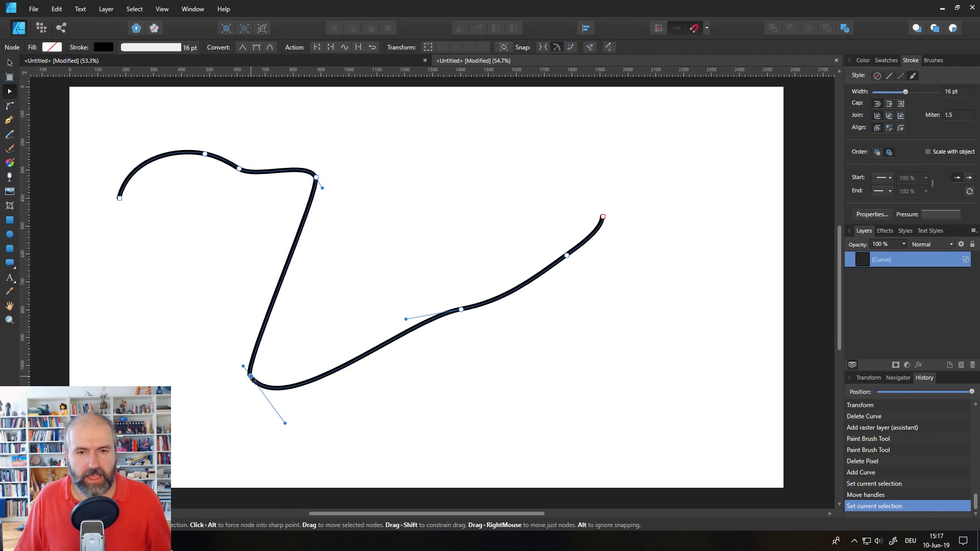
- Apply a rough 32 px Pens brush to the curve and set its stroke width to 100 pt
left_click(935, 61)
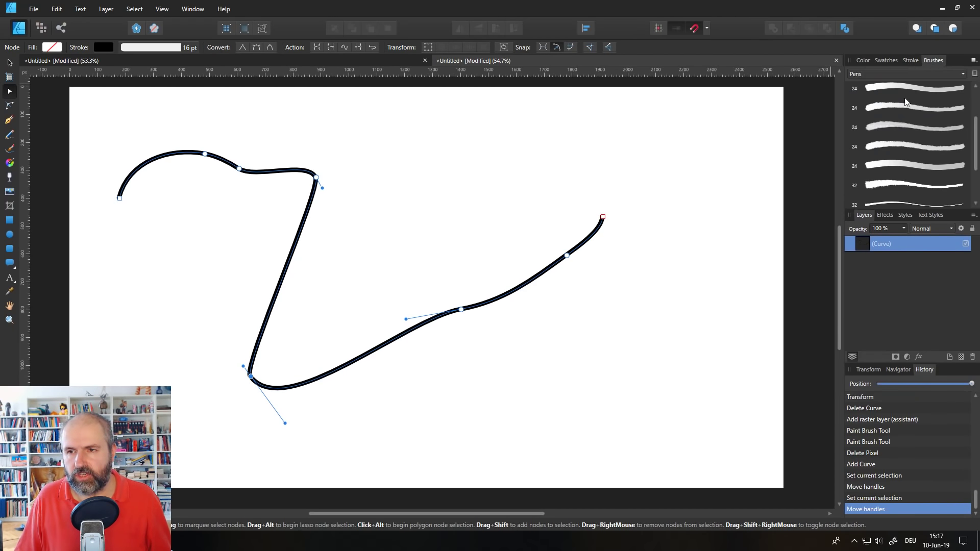
left_click(896, 128)
left_click(888, 185)
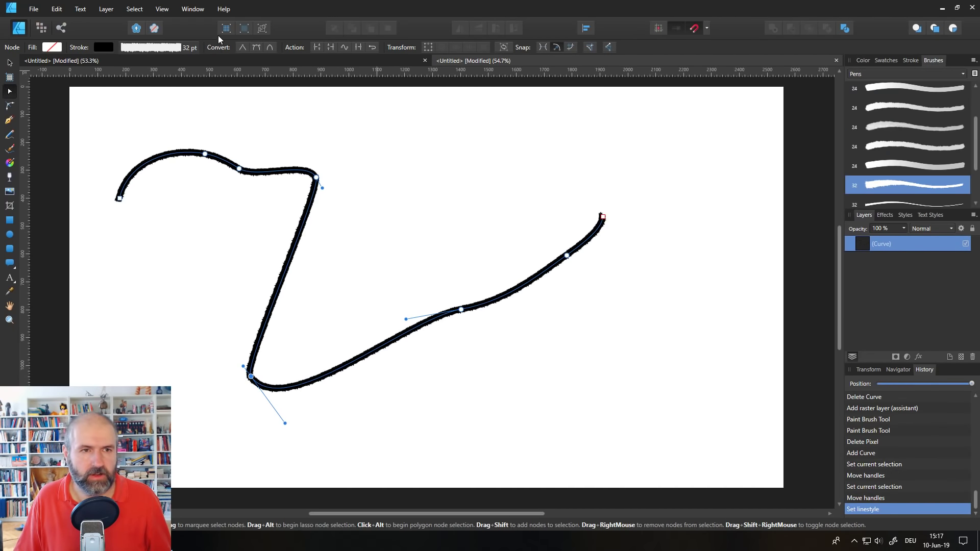
left_click(188, 49)
left_click_drag(164, 82, 178, 84)
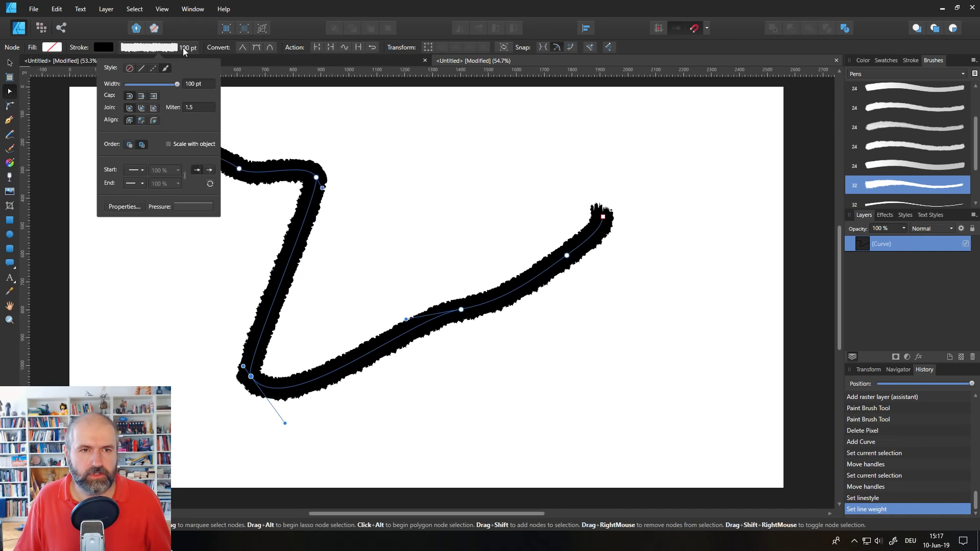
- Deselect the brushed curve to view it, then reselect it with the Move tool and delete it
left_click(10, 62)
left_click(116, 97)
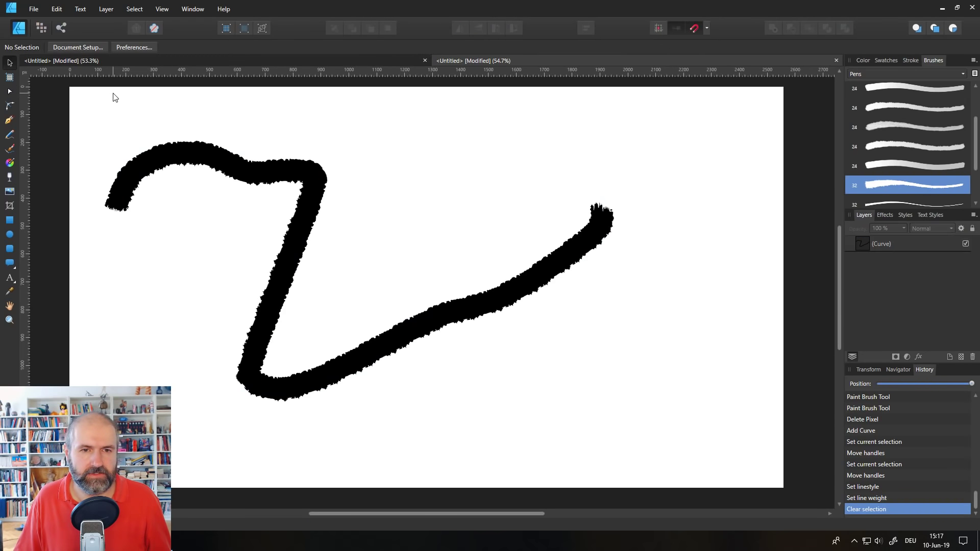
left_click(264, 173)
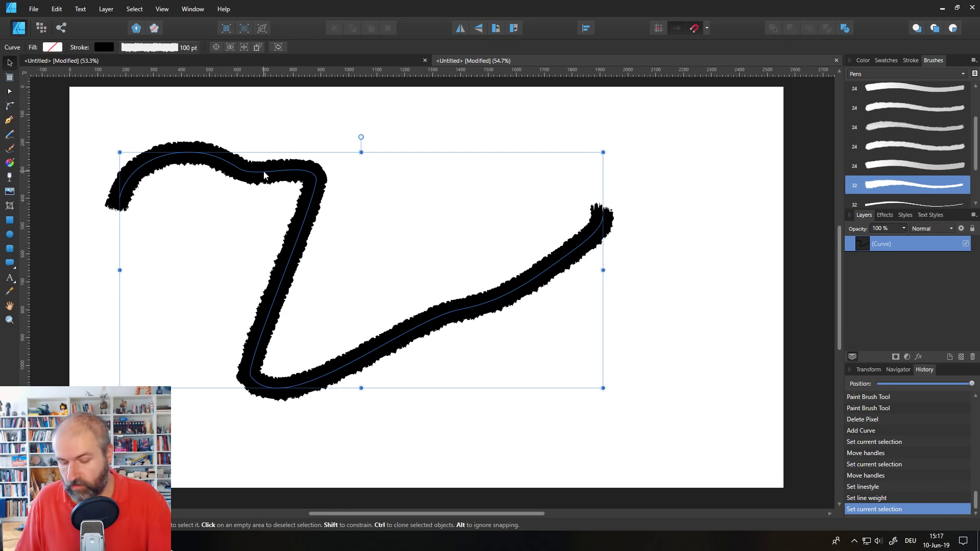
key("Delete")
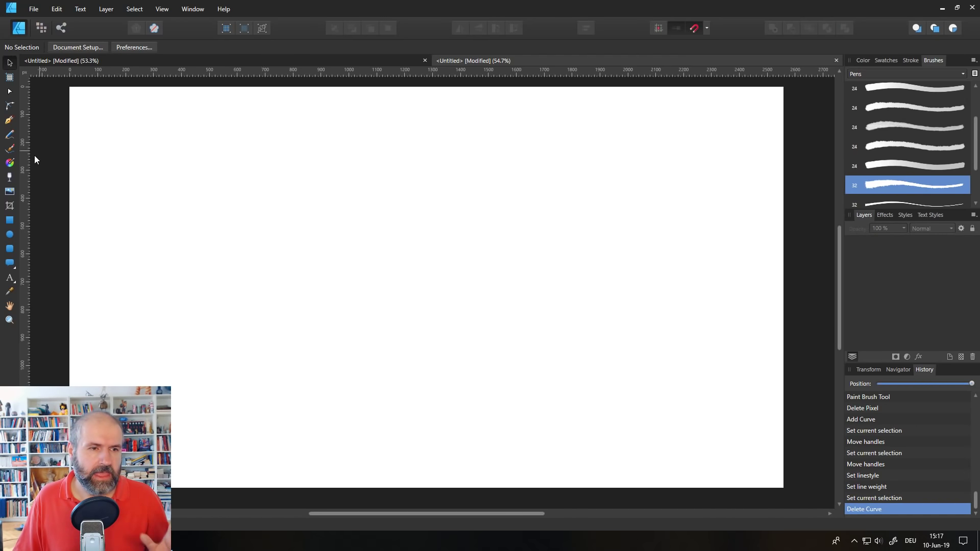
- Draw three blue ellipses side by side across the upper part of the page
left_click(9, 235)
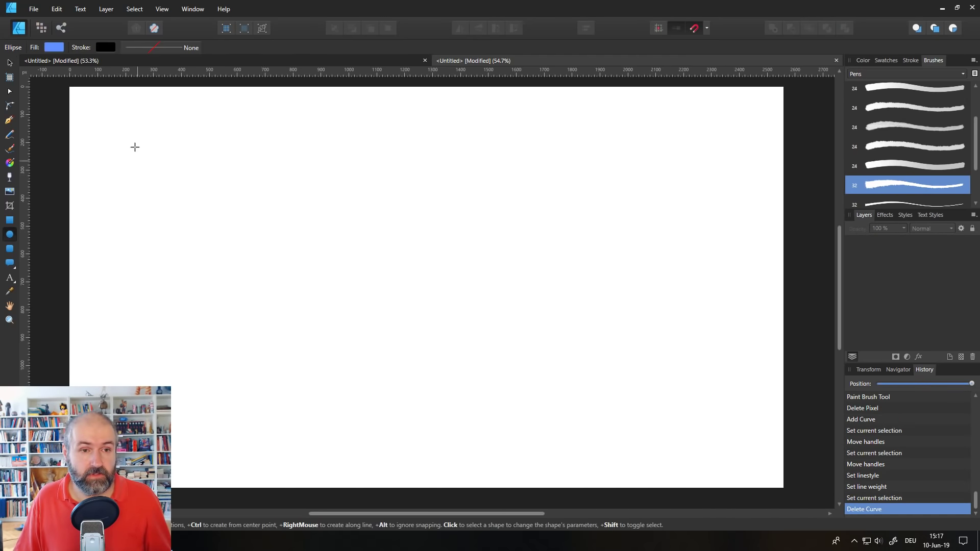
left_click_drag(133, 141, 296, 314)
left_click_drag(372, 175, 540, 331)
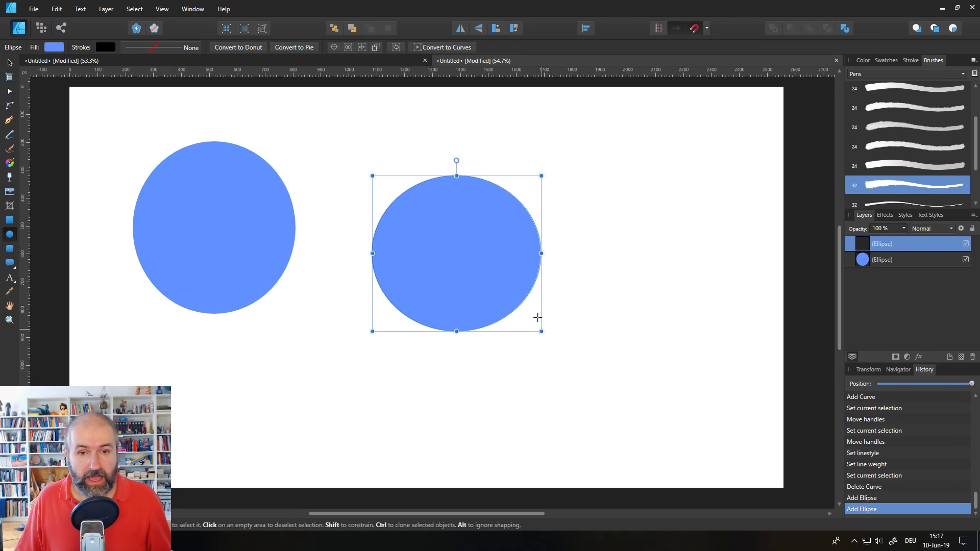
left_click_drag(598, 157, 705, 313)
- Change the narrow ellipse's fill to red (hue 7) and draw a wide ellipse in the same red near the page's lower left
left_click(54, 47)
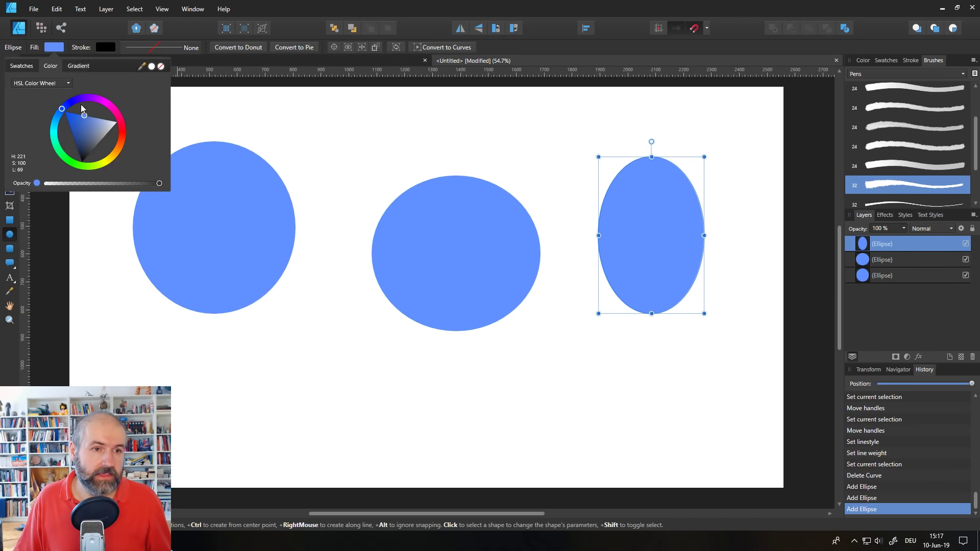
left_click(82, 103)
left_click_drag(88, 102, 127, 136)
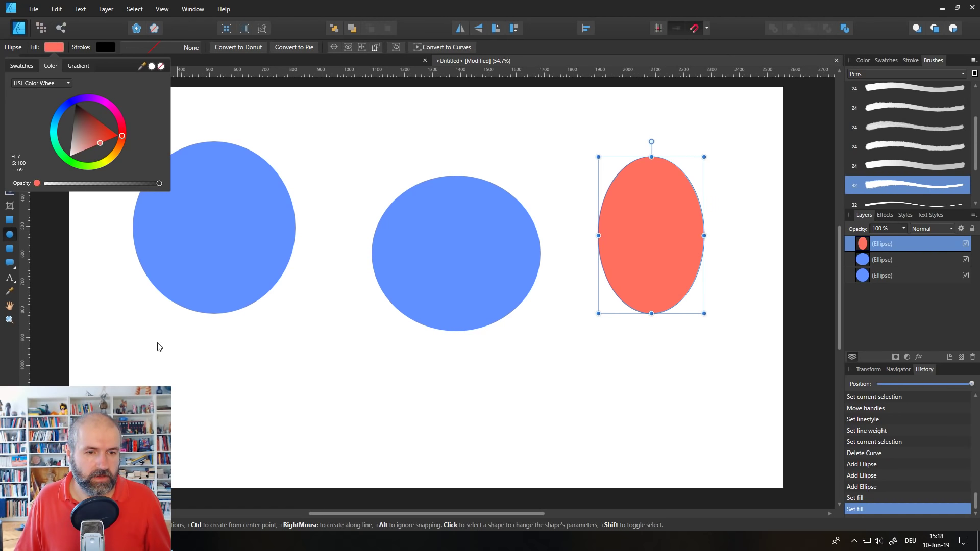
left_click_drag(129, 331, 321, 457)
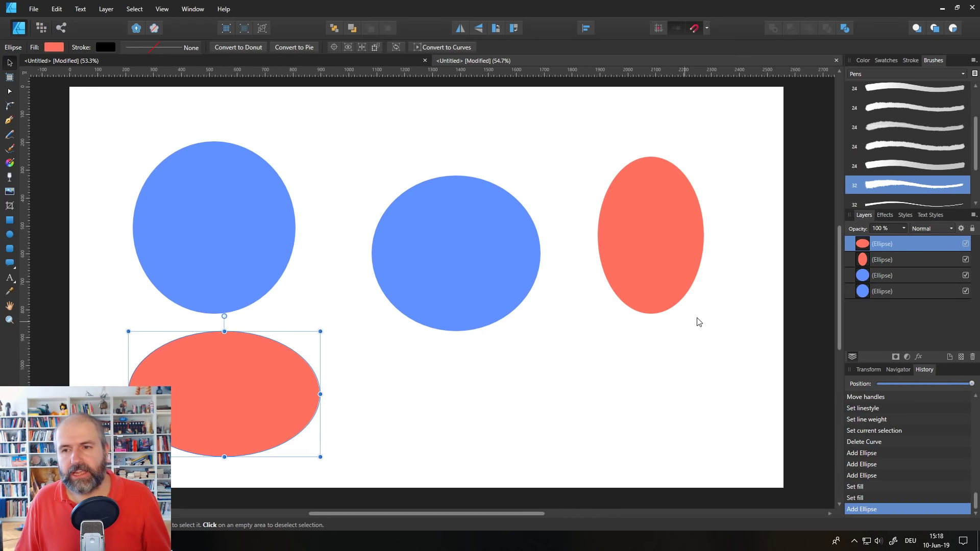
- Add an HSL adjustment and move it out of the wide ellipse's layer to the top of the layer stack
left_click(908, 357)
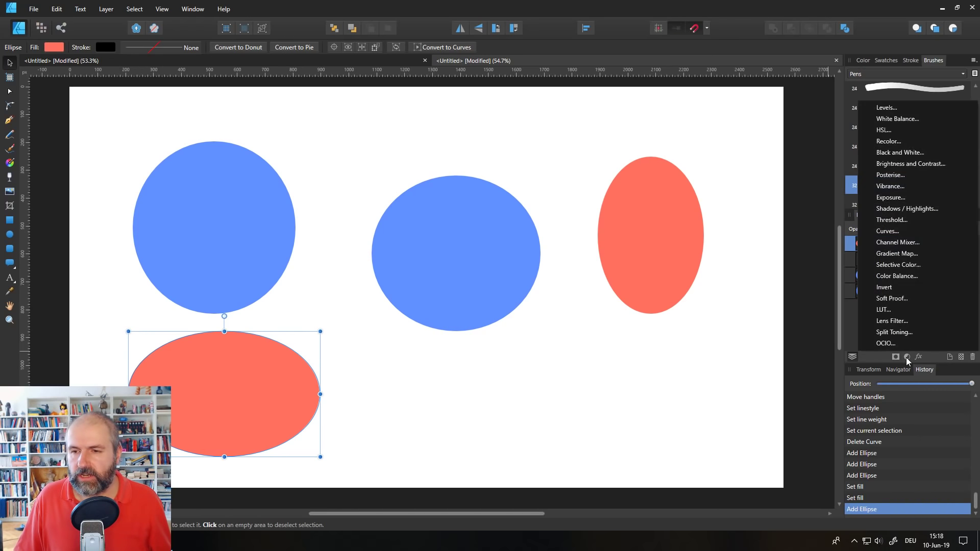
left_click(888, 131)
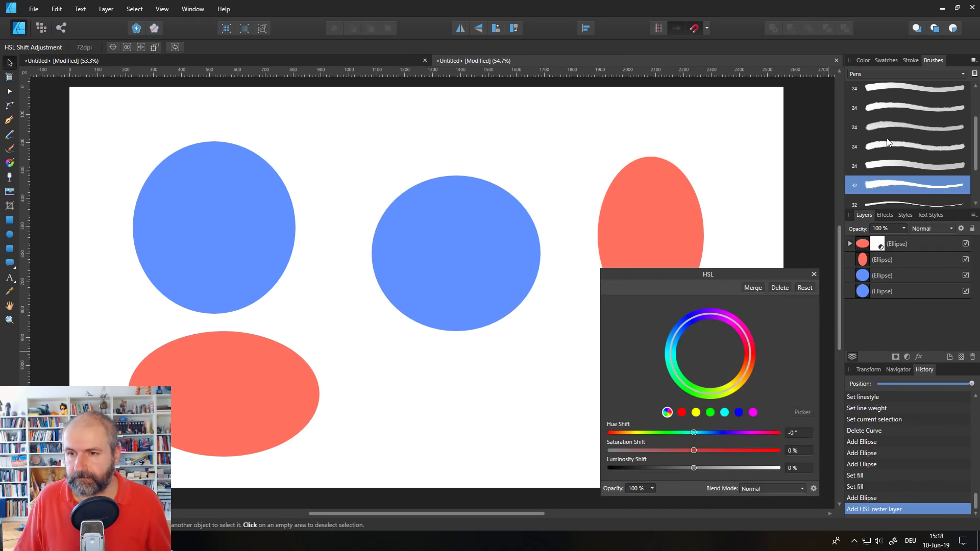
left_click(851, 244)
left_click_drag(875, 259, 868, 237)
left_click_drag(748, 276, 860, 159)
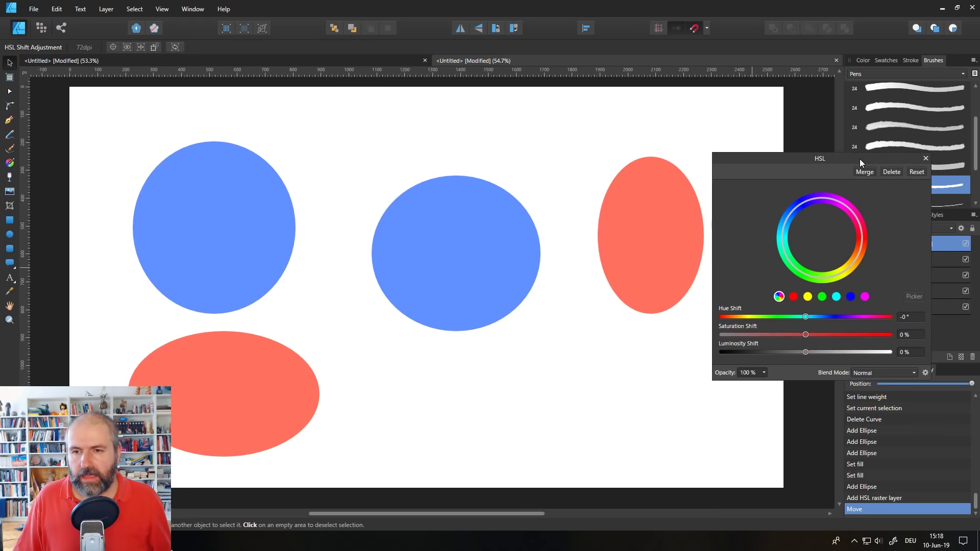
- Shift the hue of all ellipses to -23.6° and reset the HSL adjustment
mouse_move(805, 317)
left_mouse_down()
mouse_move(742, 317)
mouse_move(859, 314)
mouse_move(746, 314)
mouse_move(852, 315)
mouse_move(795, 317)
left_mouse_up()
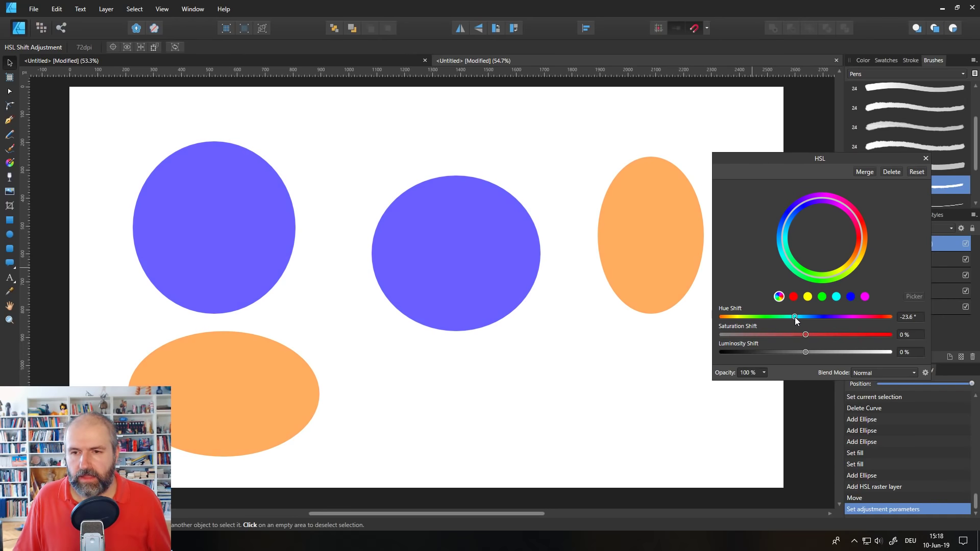
left_click(920, 173)
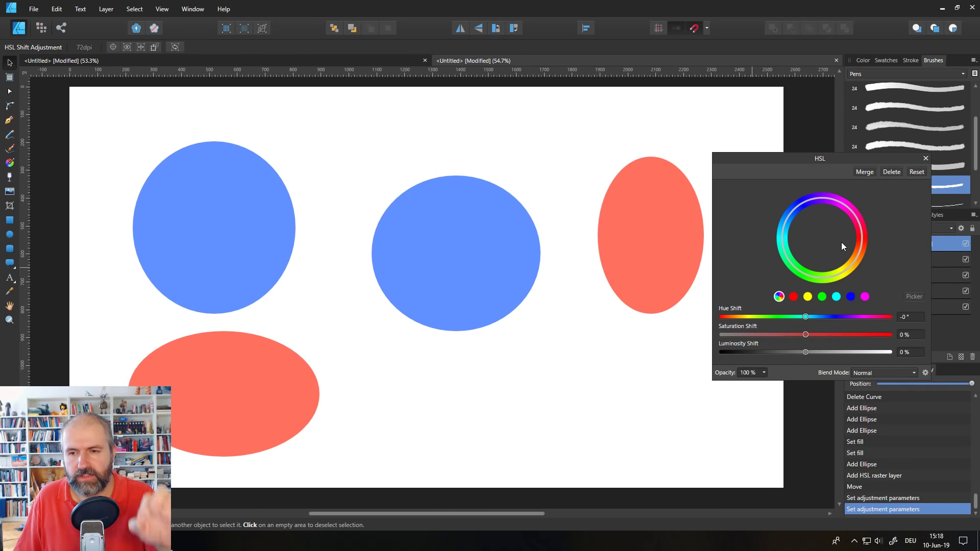
- Limit the HSL adjustment to the red range sampled from the narrow ellipse and set its hue shift to -41.1°
left_click(794, 296)
left_click(913, 298)
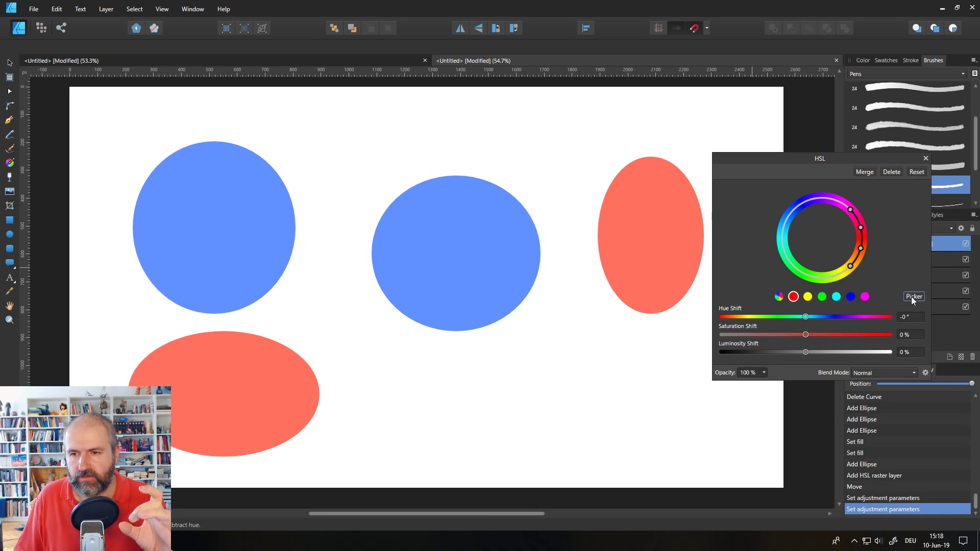
left_click(660, 229)
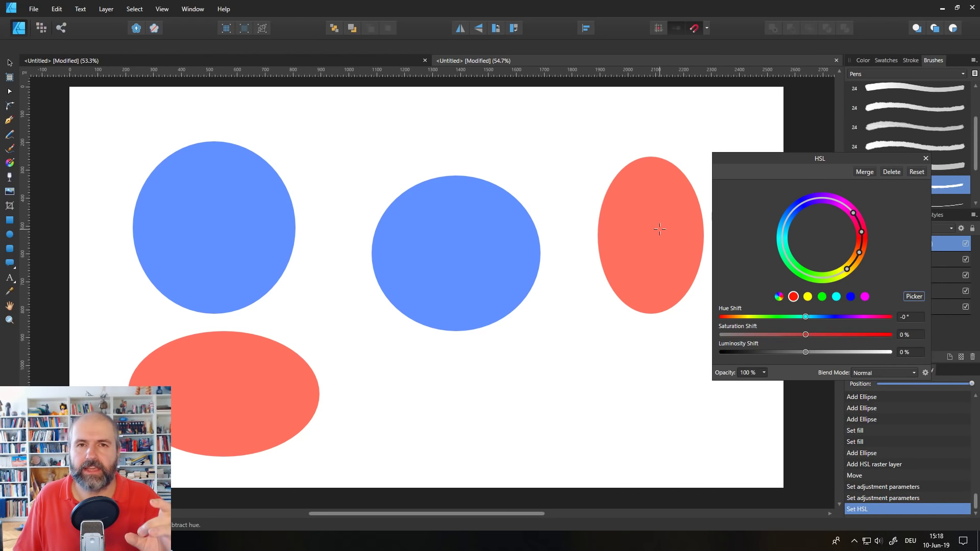
mouse_move(804, 317)
left_mouse_down()
mouse_move(750, 317)
mouse_move(876, 317)
mouse_move(786, 312)
left_mouse_up()
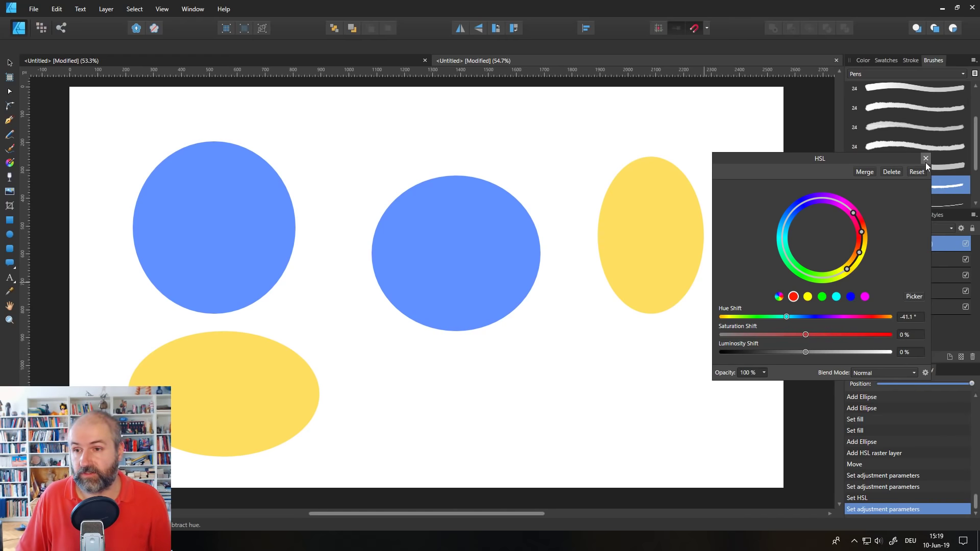
- Delete the HSL adjustment and select the blue ellipse nearest the page's left edge
left_click(890, 170)
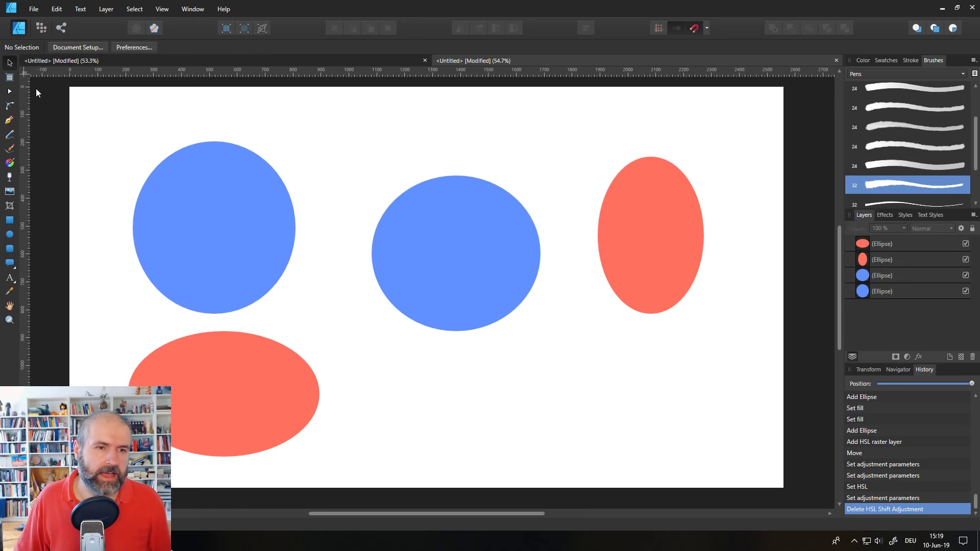
left_click(194, 222)
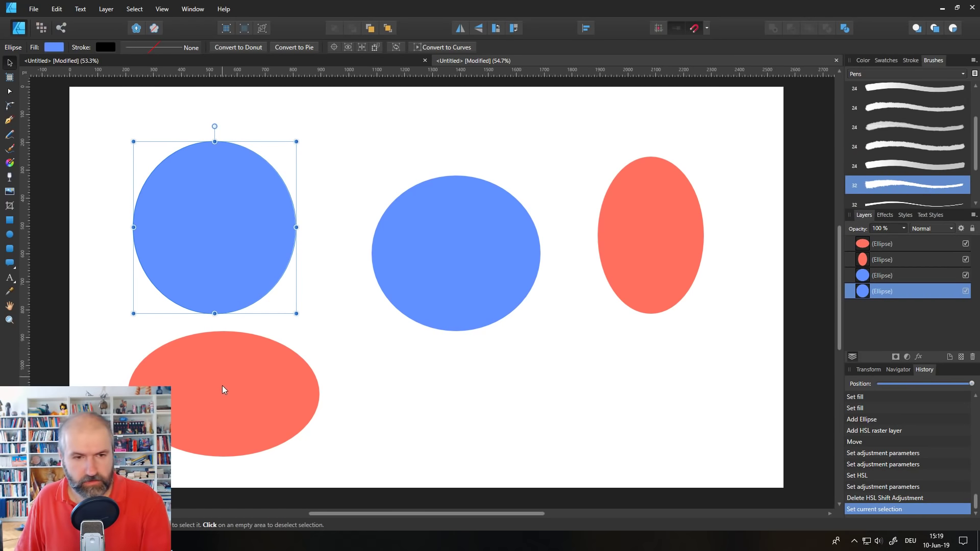
- Delete all four ellipses from the page
key("Delete")
left_click(232, 394)
key("Delete")
left_click(489, 247)
key("Delete")
left_click(621, 248)
key("Delete")
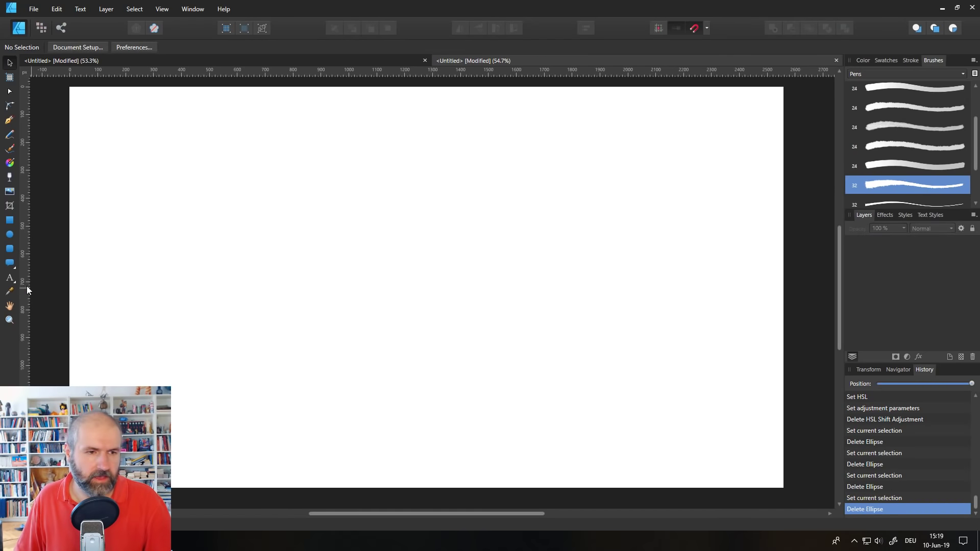
- Add a large artistic text letter "A" and convert it to curves
left_click(9, 278)
left_click_drag(234, 164, 415, 349)
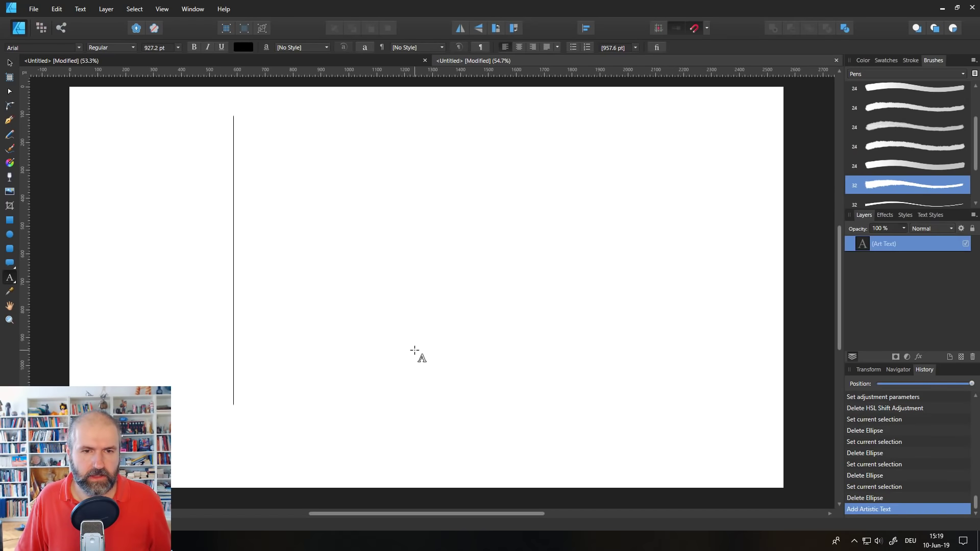
type("A")
key("Escape")
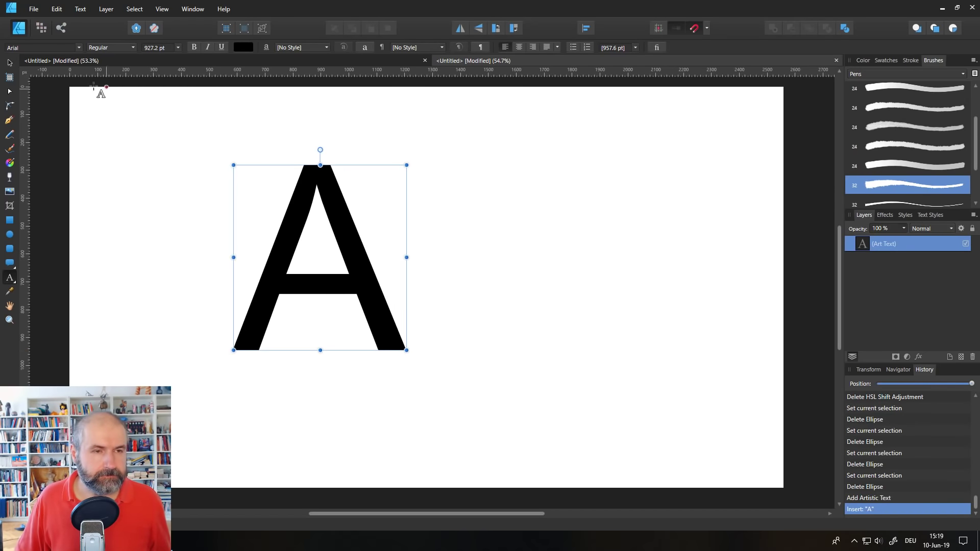
left_click(9, 62)
right_click(336, 205)
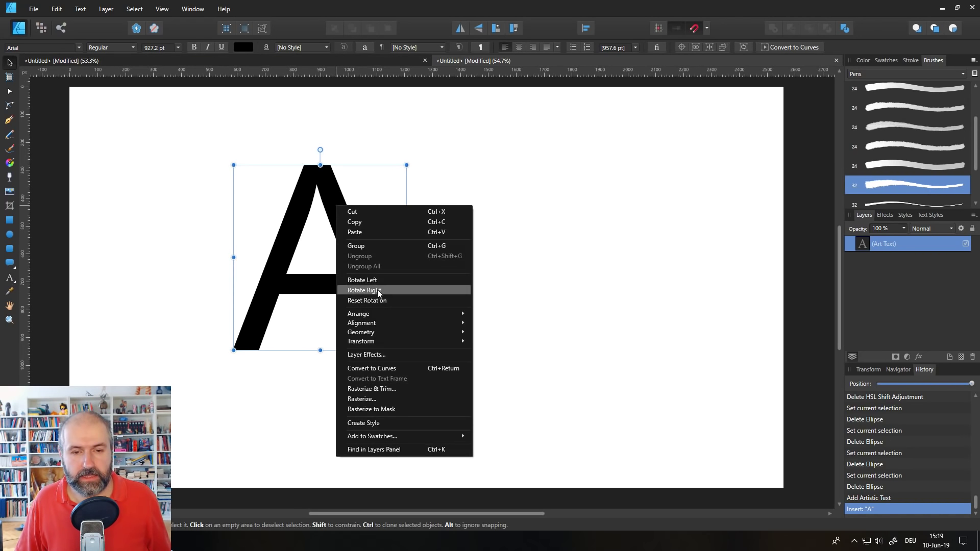
left_click(399, 366)
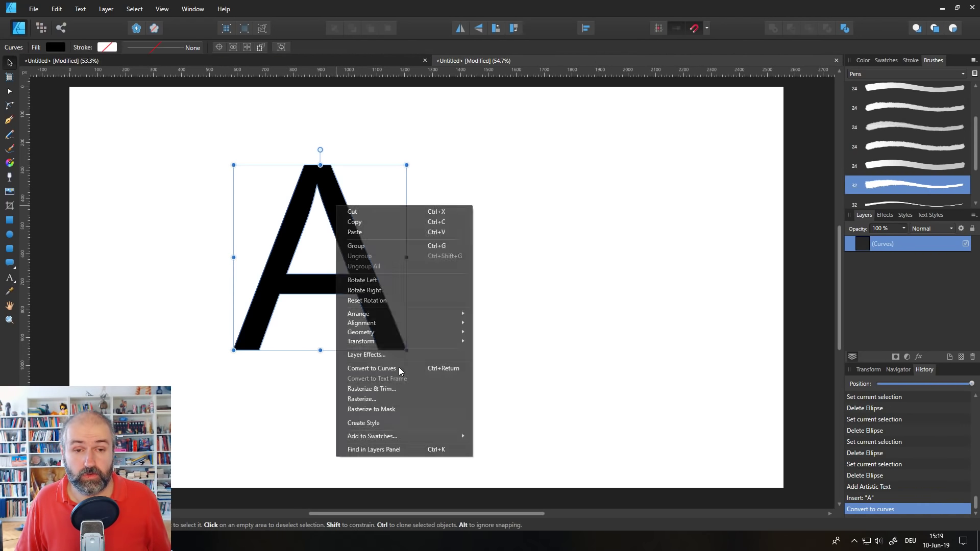
- Select several nodes across the A's outline with a freeform node selection, shift them slightly to the right, and deselect the letter
left_click(10, 93)
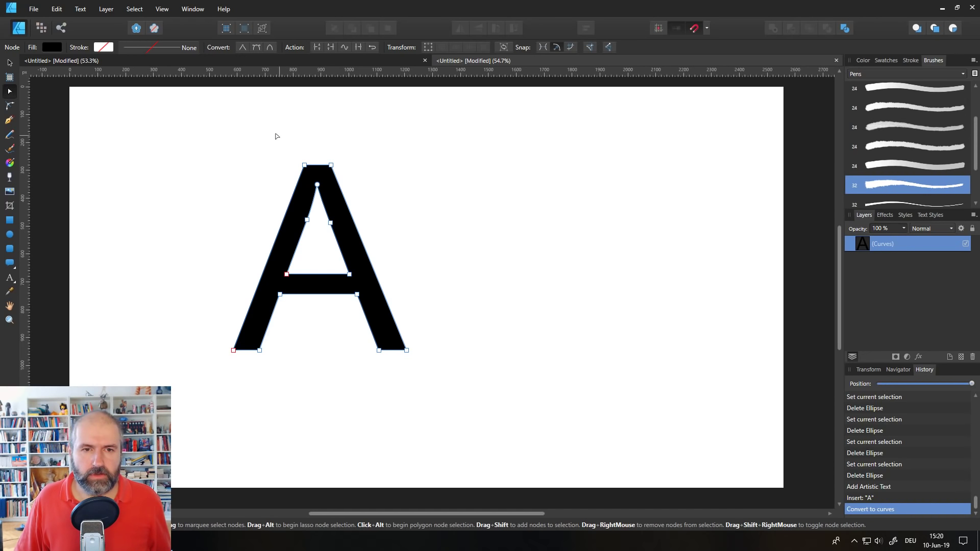
left_click_drag(270, 133, 305, 147)
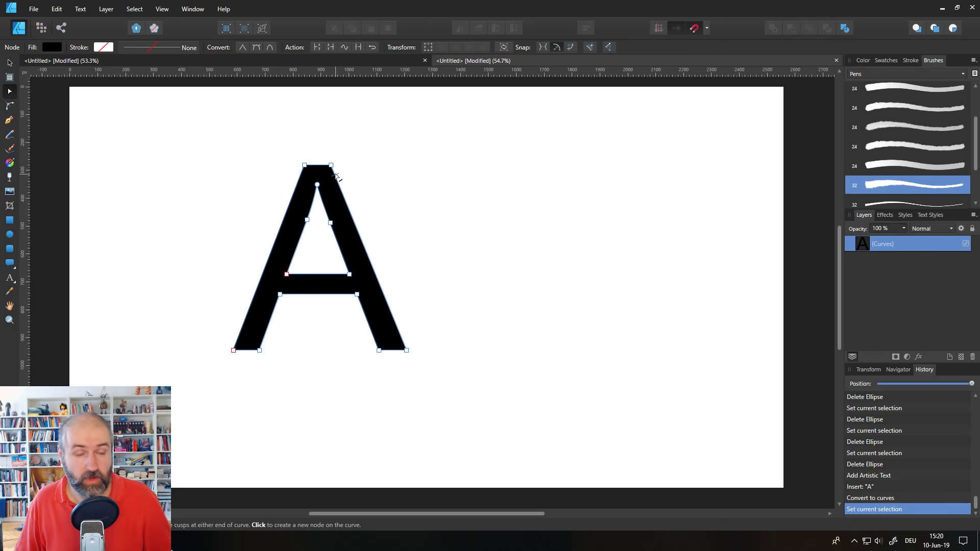
mouse_move(284, 154)
left_mouse_down()
mouse_move(284, 145)
mouse_move(317, 142)
mouse_move(318, 181)
mouse_move(355, 267)
mouse_move(353, 288)
mouse_move(278, 307)
mouse_move(264, 316)
mouse_move(267, 352)
mouse_move(250, 354)
mouse_move(265, 295)
mouse_move(329, 268)
mouse_move(295, 159)
left_mouse_up()
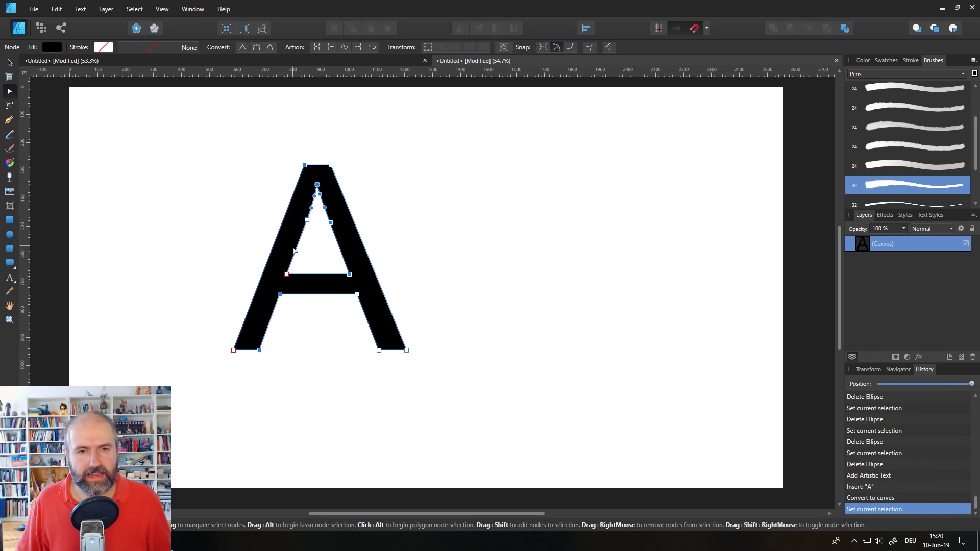
mouse_move(350, 280)
left_mouse_down()
mouse_move(368, 289)
mouse_move(366, 279)
left_mouse_up()
left_click(423, 248)
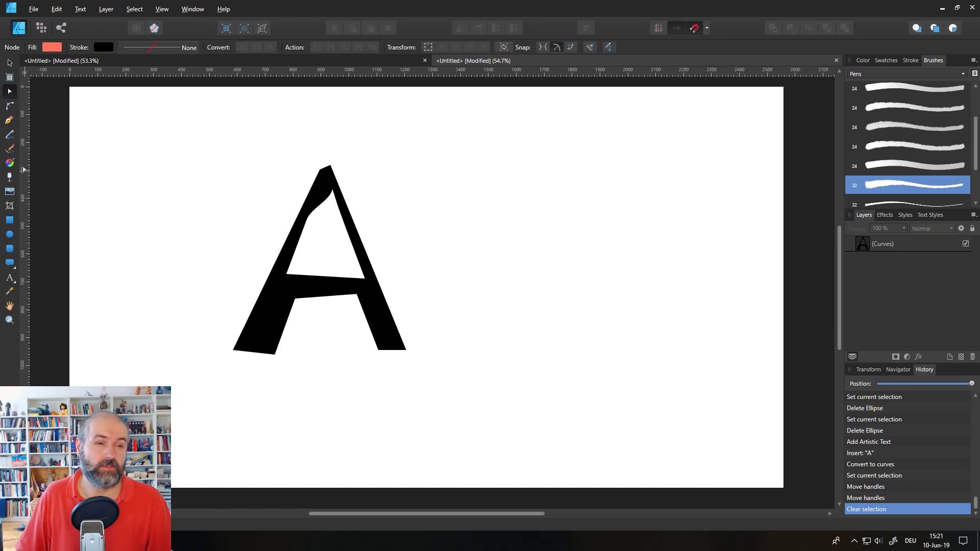
- Enable symmetry for the Paint Brush in the Pixel Persona and undo a test stroke beside the letter
left_click(10, 148)
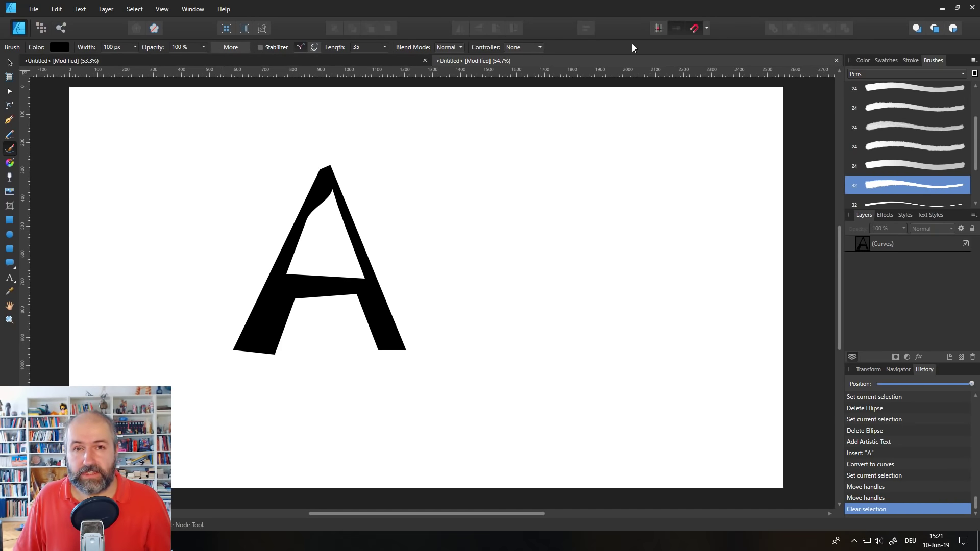
left_click(41, 27)
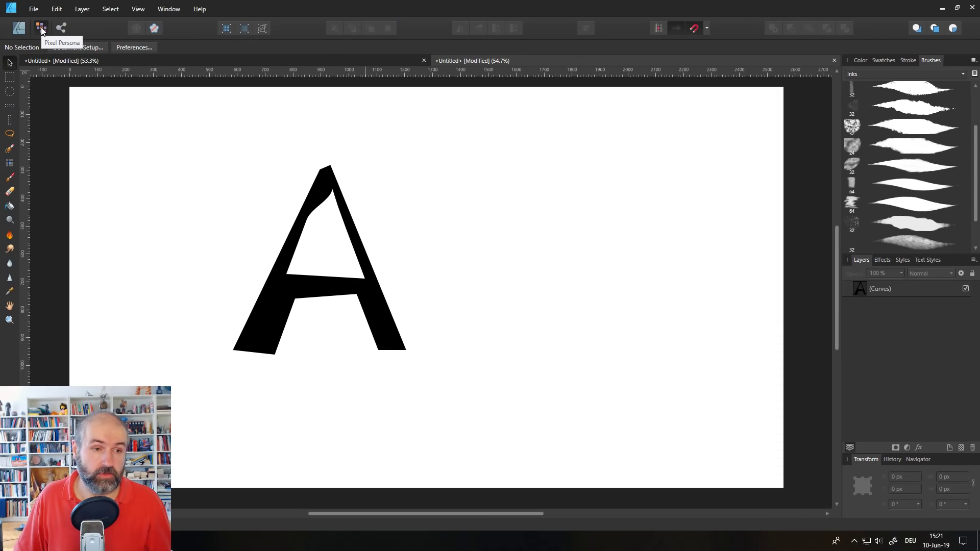
left_click(9, 177)
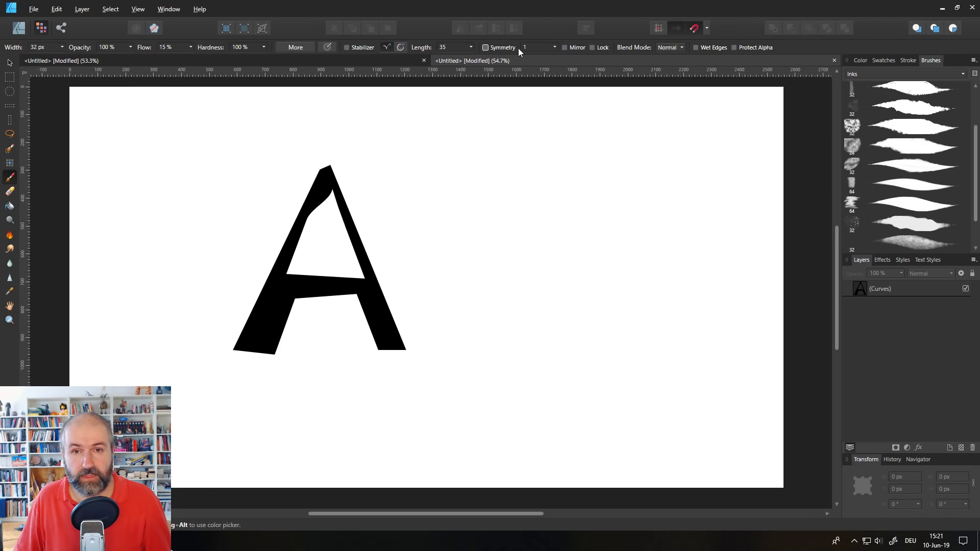
left_click(486, 48)
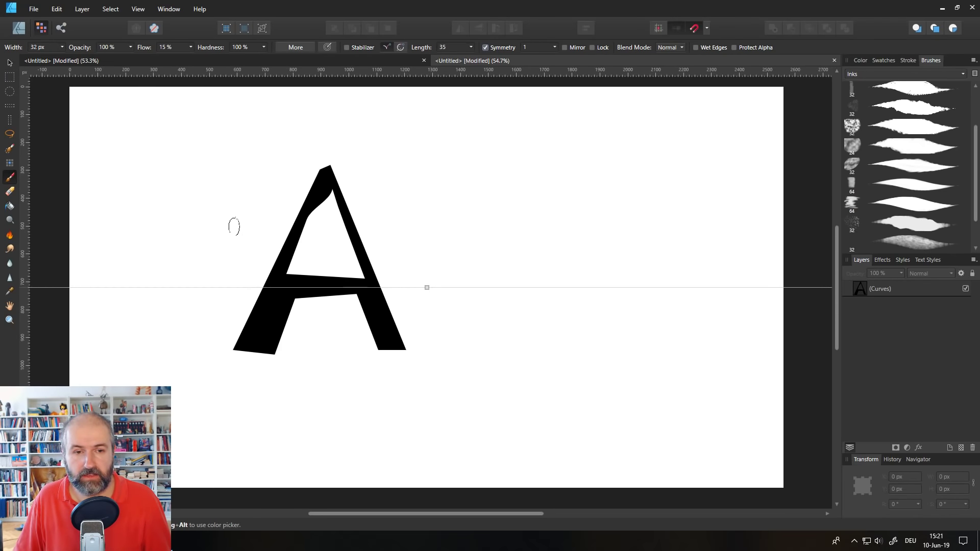
mouse_move(207, 265)
left_mouse_down()
mouse_move(230, 193)
mouse_move(332, 172)
mouse_move(410, 217)
mouse_move(518, 197)
mouse_move(601, 197)
mouse_move(662, 233)
mouse_move(679, 173)
mouse_move(622, 196)
mouse_move(563, 244)
mouse_move(508, 169)
mouse_move(439, 141)
mouse_move(389, 162)
mouse_move(314, 217)
mouse_move(215, 174)
mouse_move(154, 204)
left_mouse_up()
key("ctrl+z")
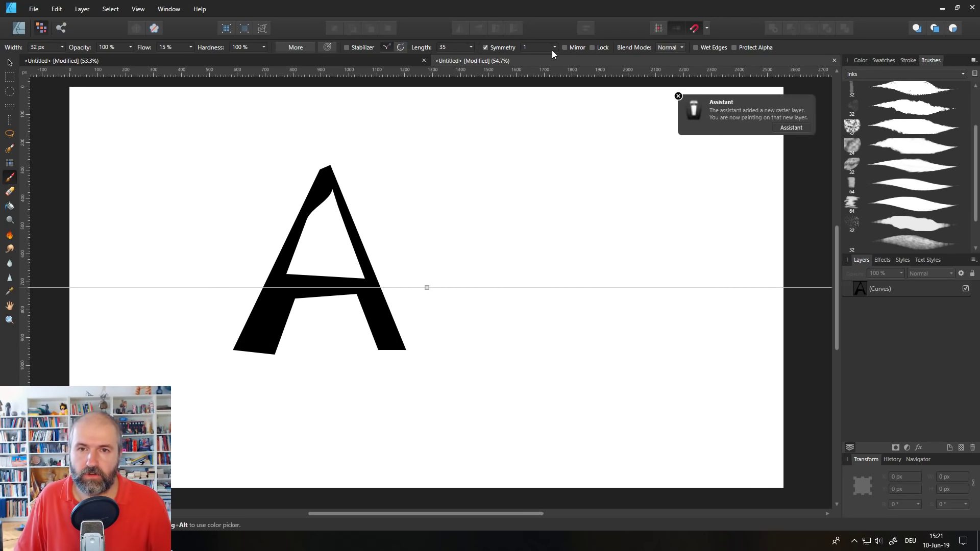
- Set the number of brush symmetry lines to 16
left_click(554, 47)
left_click_drag(555, 57, 631, 60)
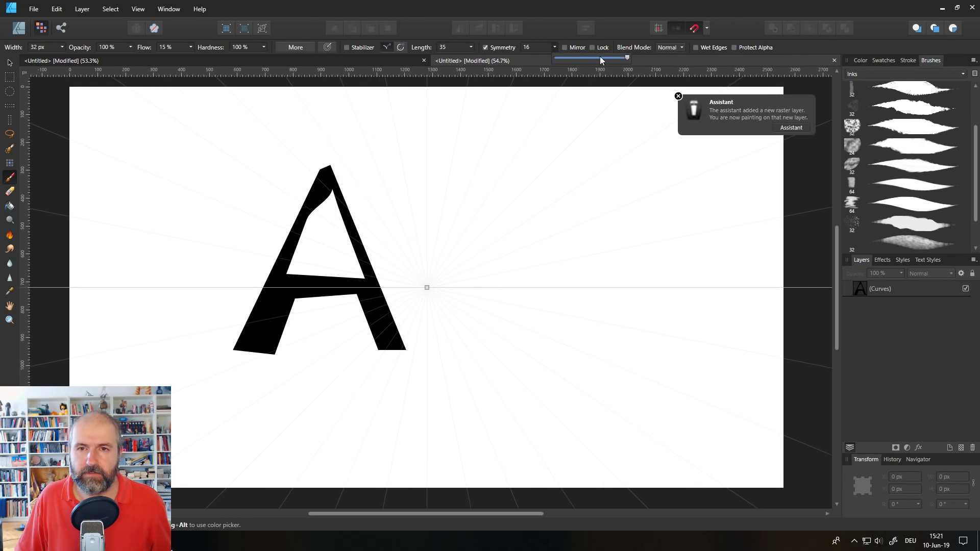
left_click(554, 48)
- Try symmetric ink brush strokes in a ring and outward rays around the page centre and undo them all
left_click_drag(433, 234, 479, 225)
mouse_move(419, 239)
left_mouse_down()
mouse_move(458, 227)
mouse_move(524, 256)
left_mouse_up()
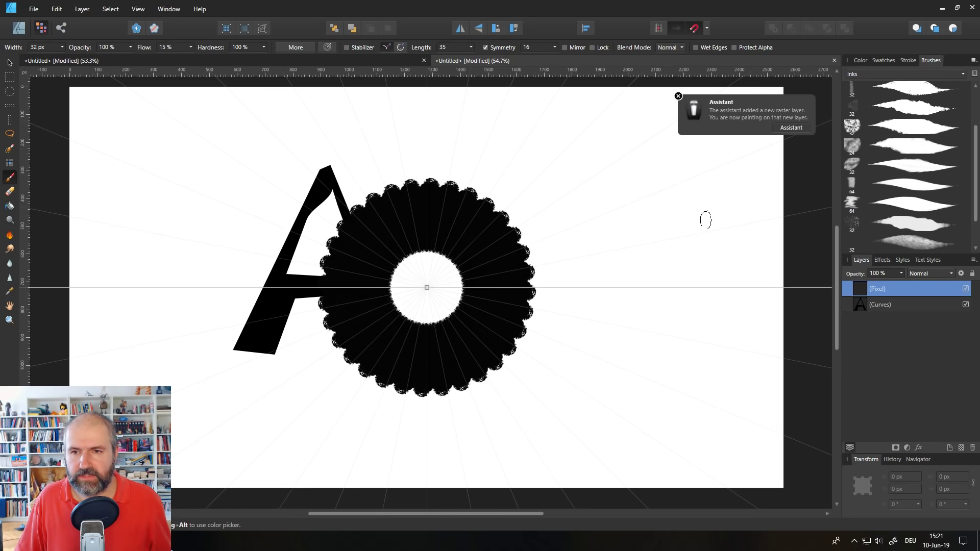
left_click_drag(706, 220, 681, 157)
left_click(685, 120)
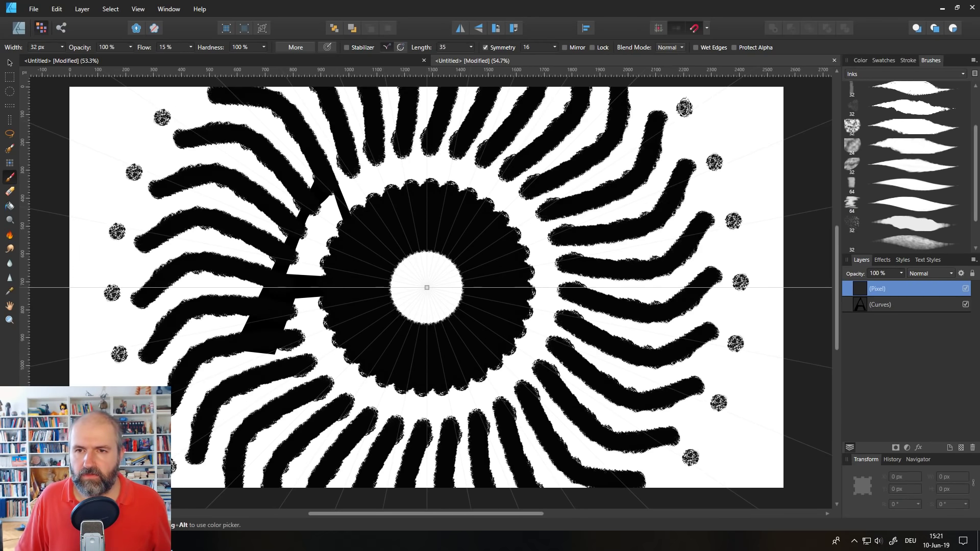
key("ctrl+z")
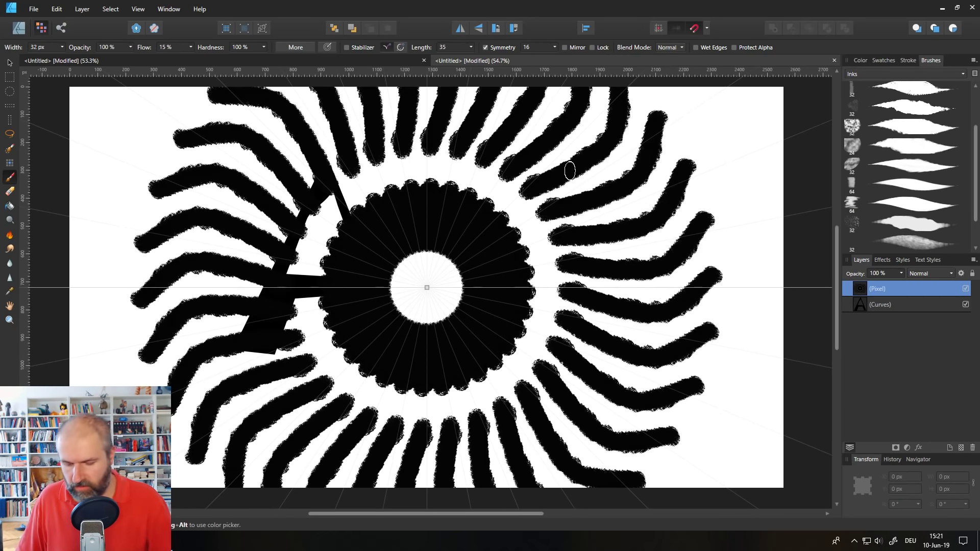
key("ctrl+z")
key("ctrl+z")
- Paint a symmetric looping pattern across the page with the 16 px Basic brush and return to the Designer Persona
left_click(893, 73)
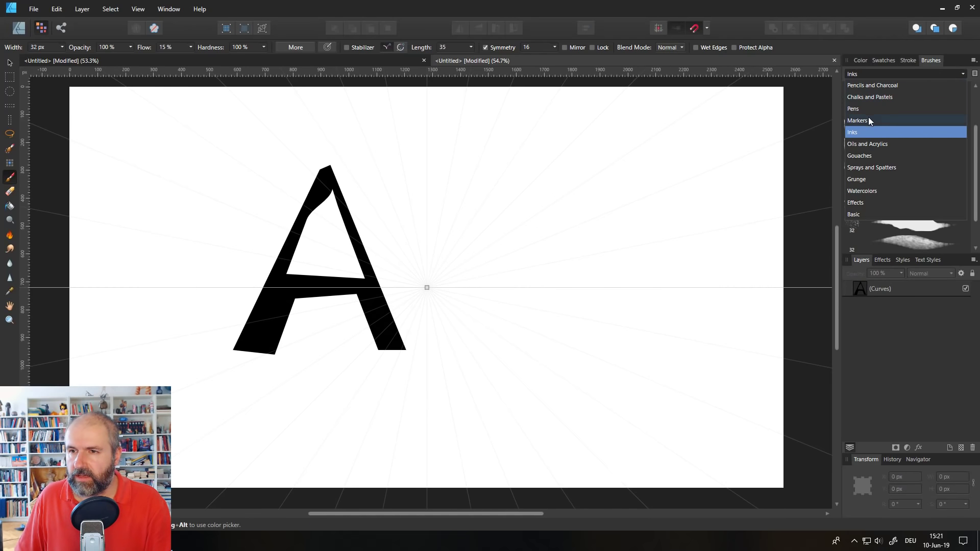
left_click(857, 214)
left_click(880, 102)
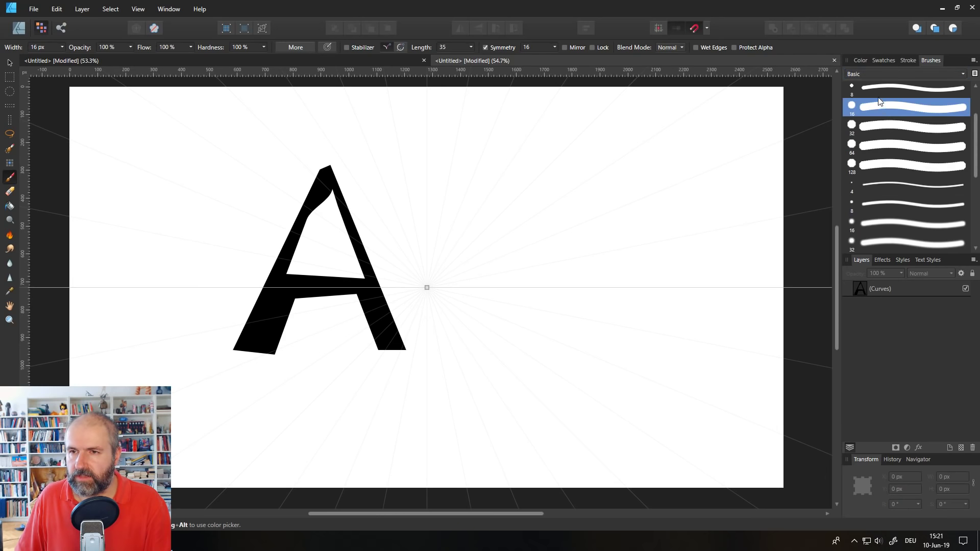
mouse_move(567, 221)
left_mouse_down()
mouse_move(489, 156)
mouse_move(446, 233)
mouse_move(388, 222)
mouse_move(341, 189)
mouse_move(235, 186)
mouse_move(131, 166)
mouse_move(78, 230)
mouse_move(131, 246)
mouse_move(157, 279)
mouse_move(215, 273)
mouse_move(87, 290)
mouse_move(56, 258)
left_mouse_up()
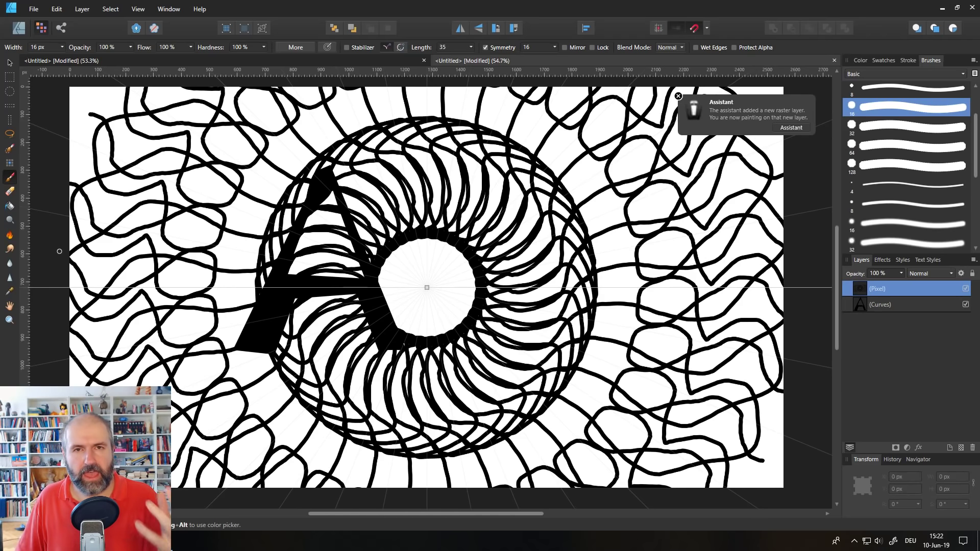
left_click(59, 251)
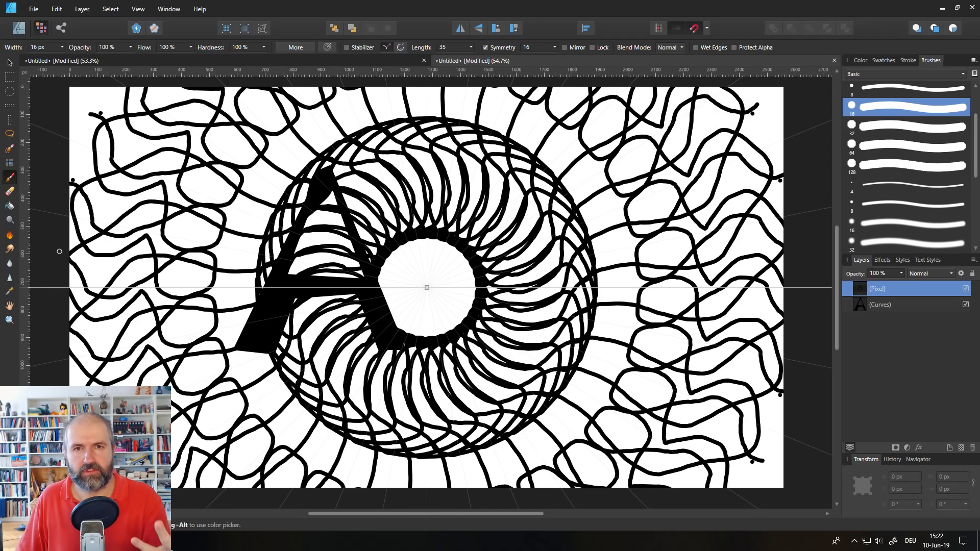
key("ctrl+z")
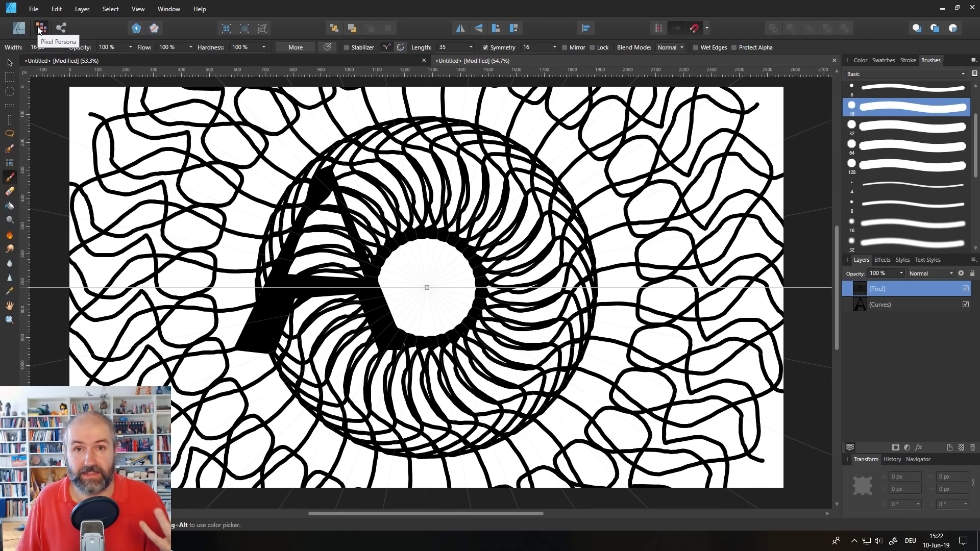
left_click(19, 33)
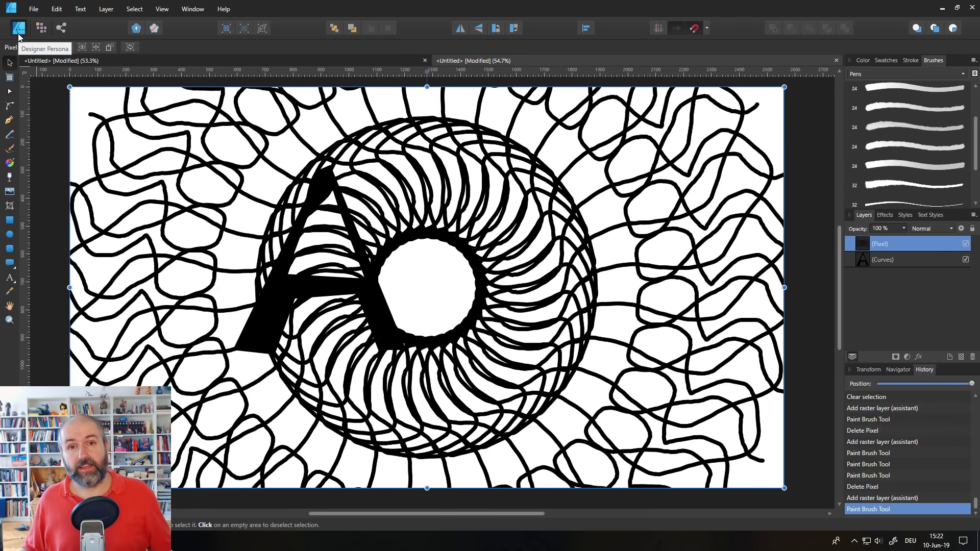